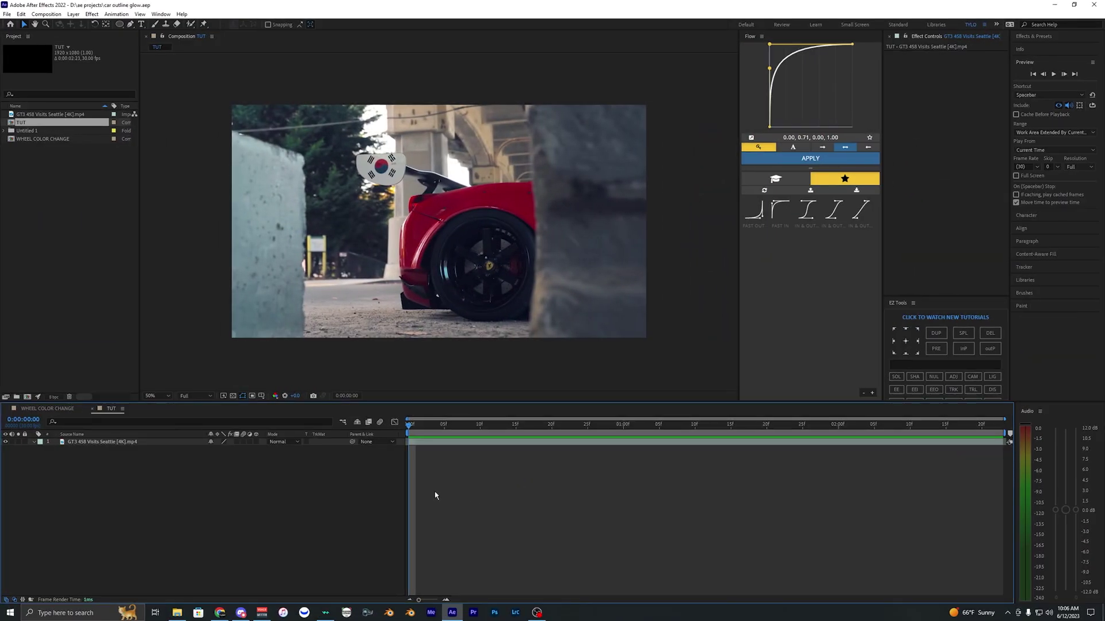
Step: Draw an elliptical mask around the car's rear wheel on the video layer at 0:00:02:00 and set its mode to None
click(415, 441)
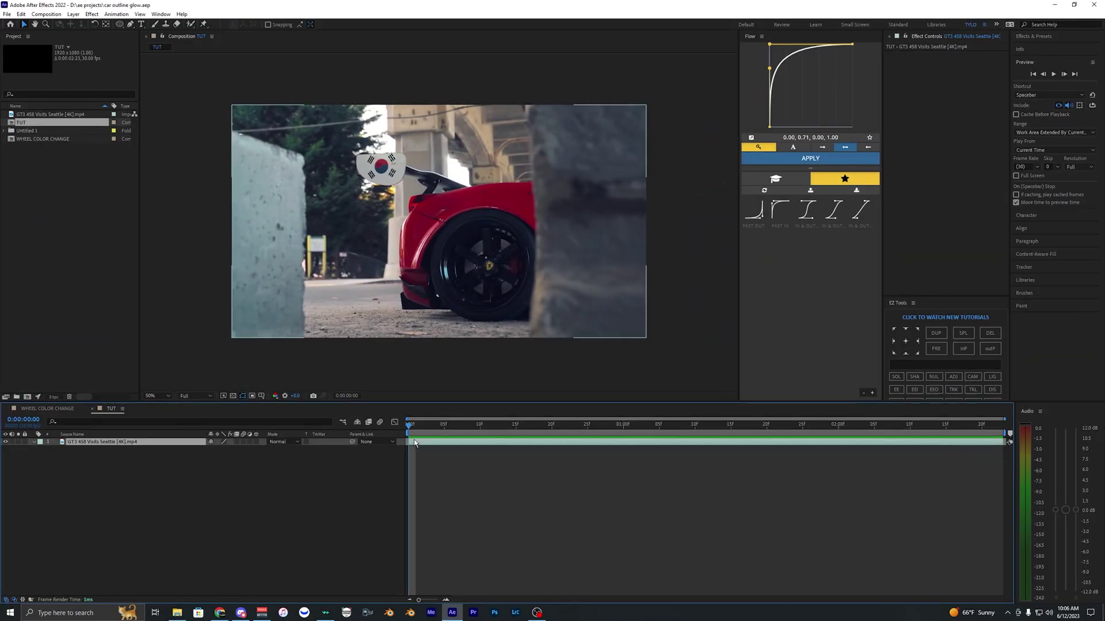
drag(412, 426, 685, 426)
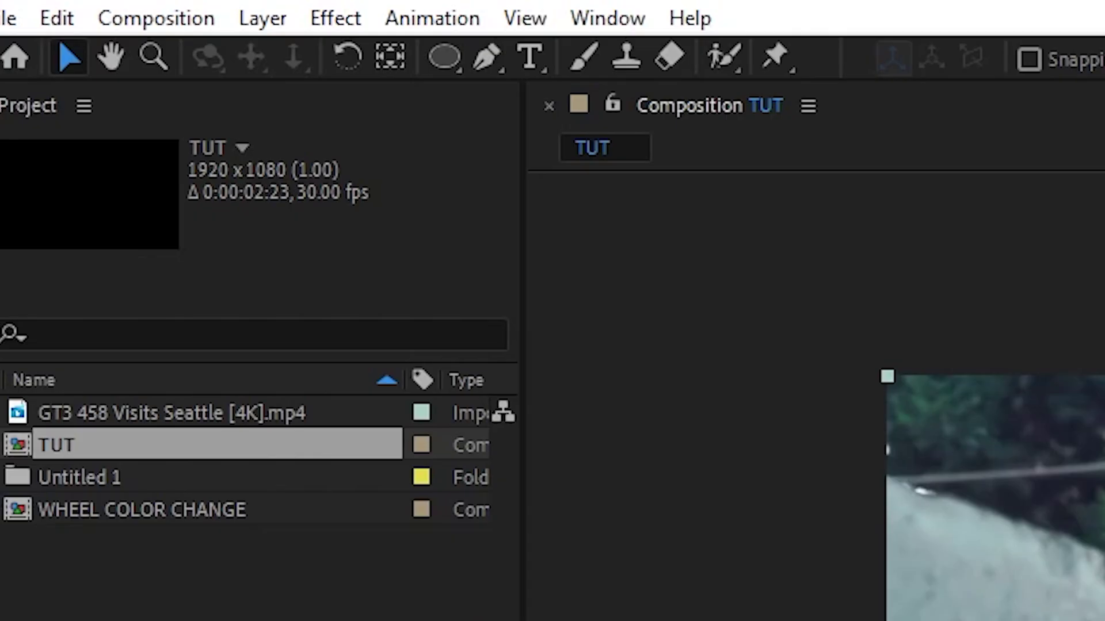
click(444, 50)
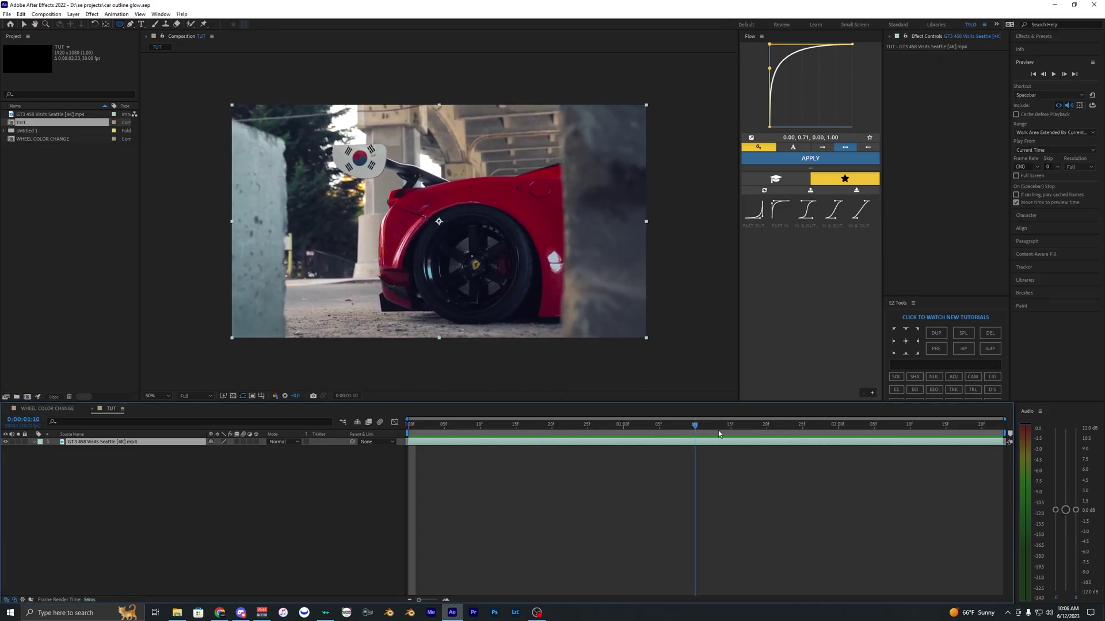
drag(719, 427, 838, 427)
scroll(460, 294, up, 1)
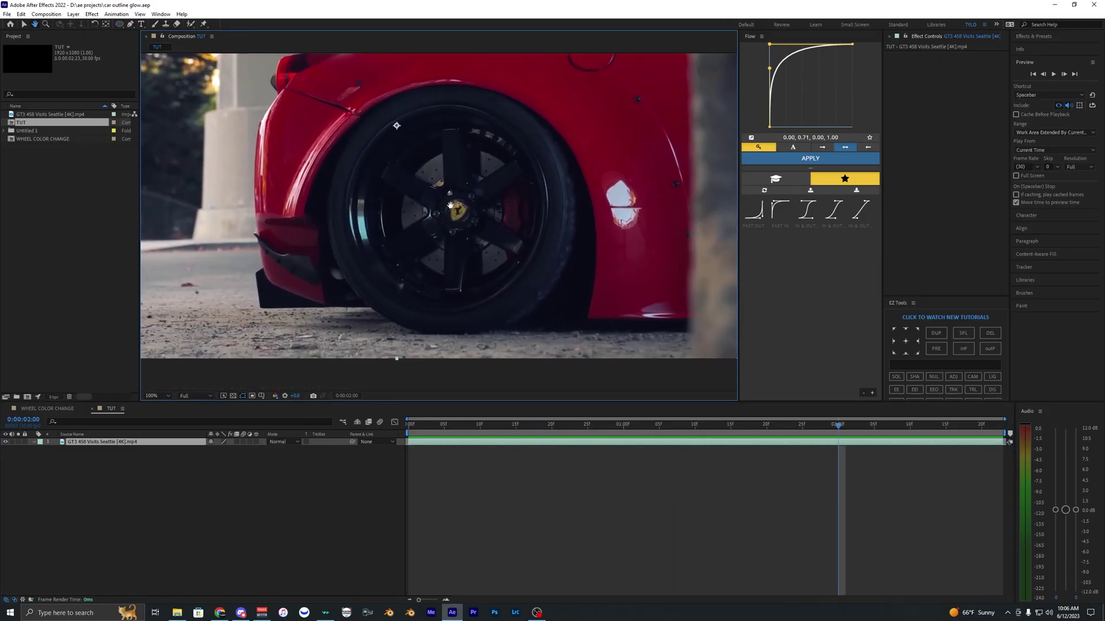
drag(413, 185, 425, 225)
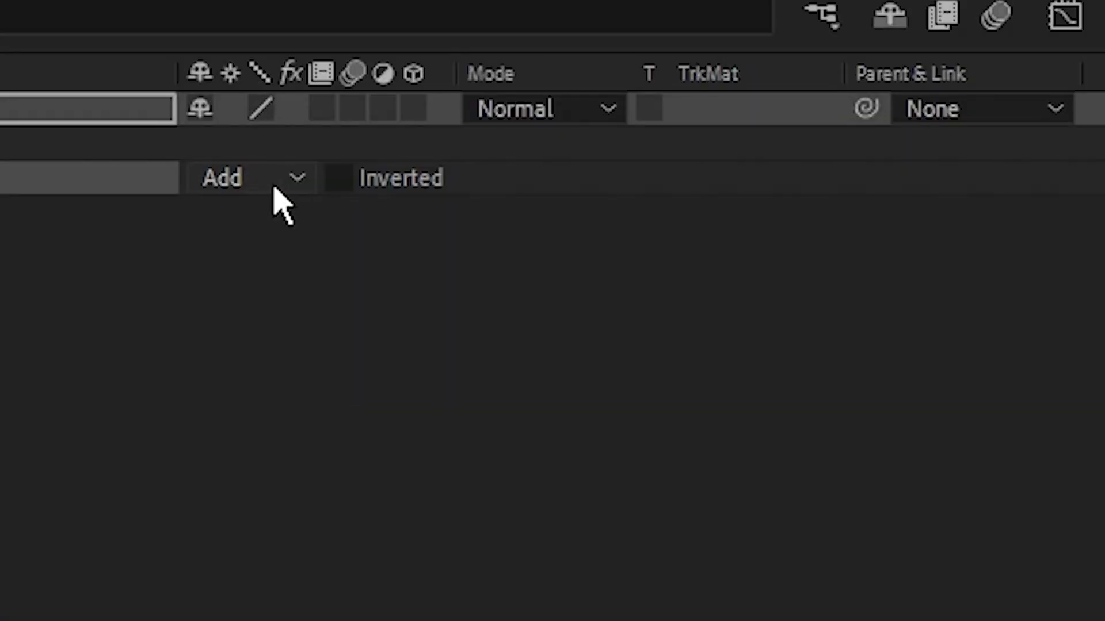
click(228, 458)
click(230, 466)
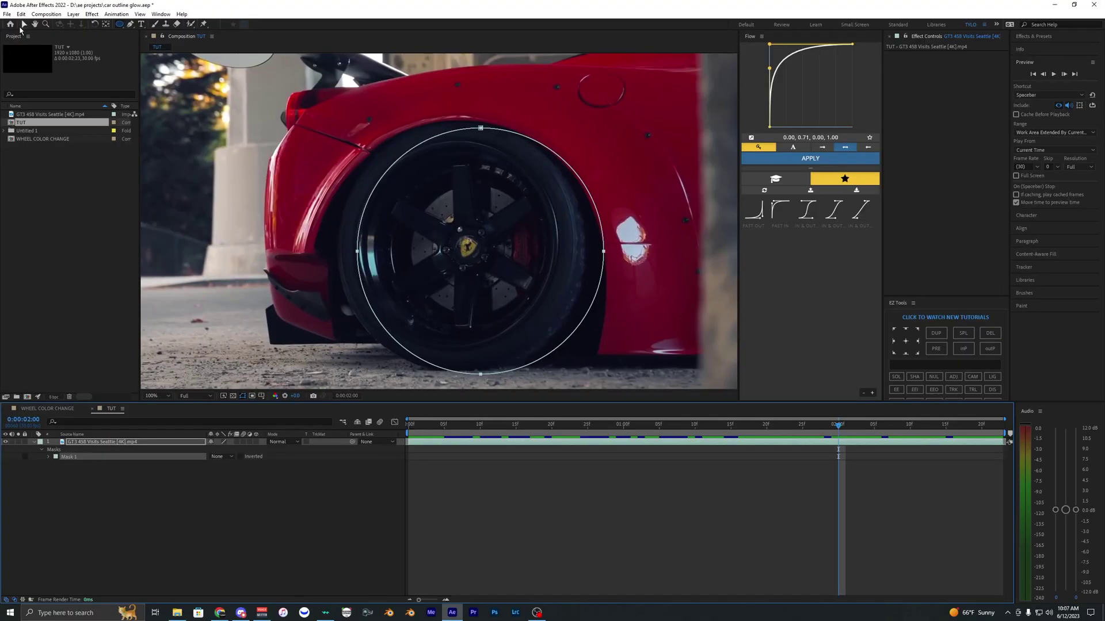
Step: Reposition the wheel mask and adjust its points and handles to follow the tire's outer edge
drag(485, 132, 464, 131)
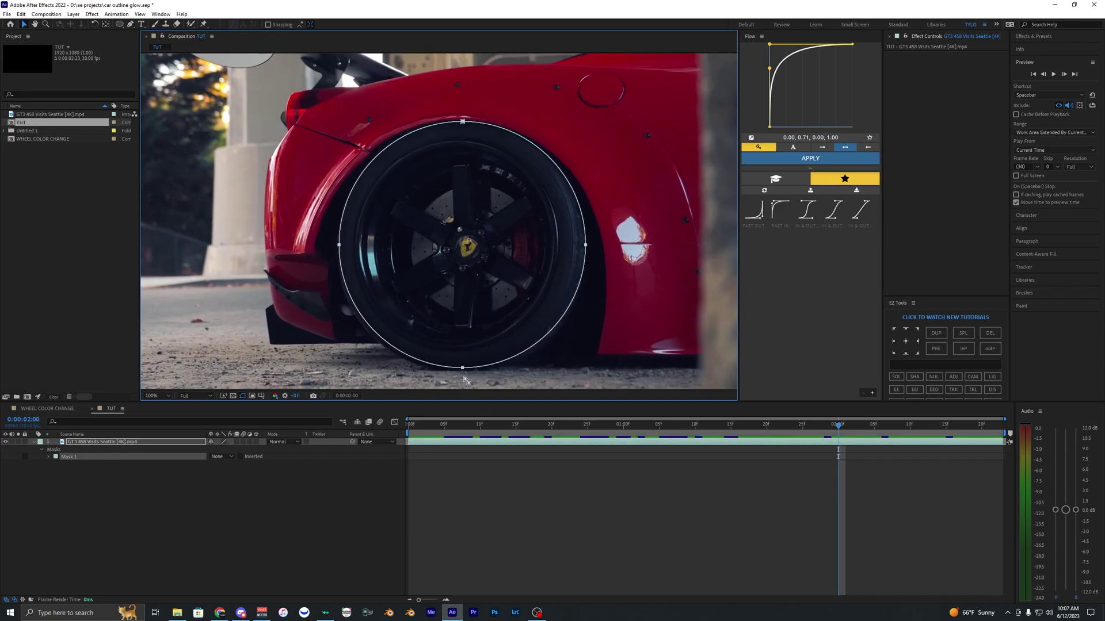
drag(463, 368, 389, 374)
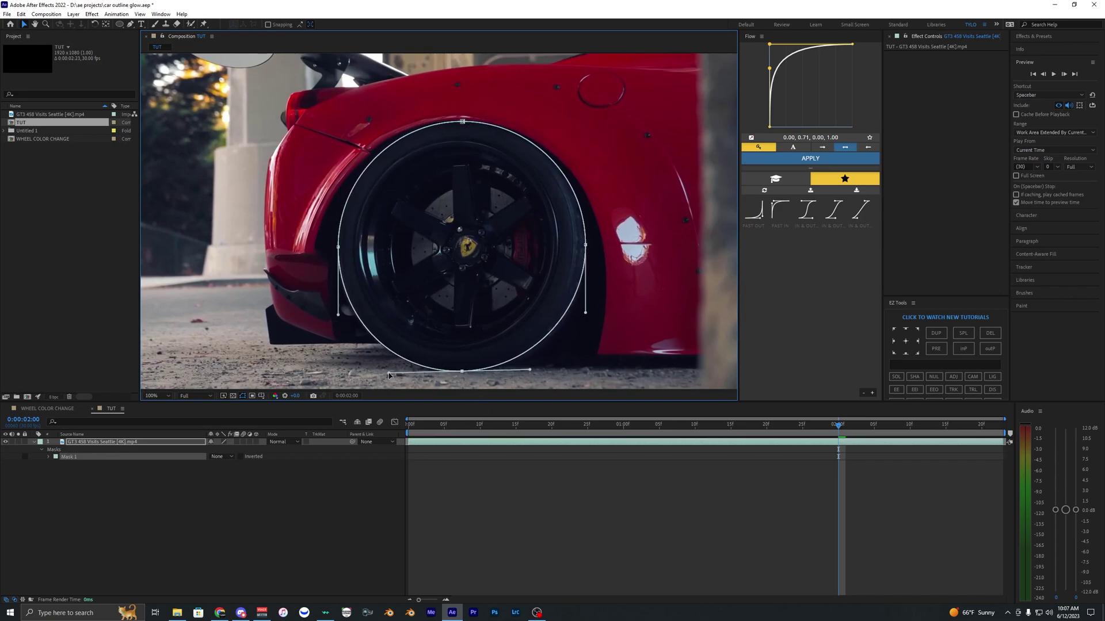
drag(583, 247, 588, 243)
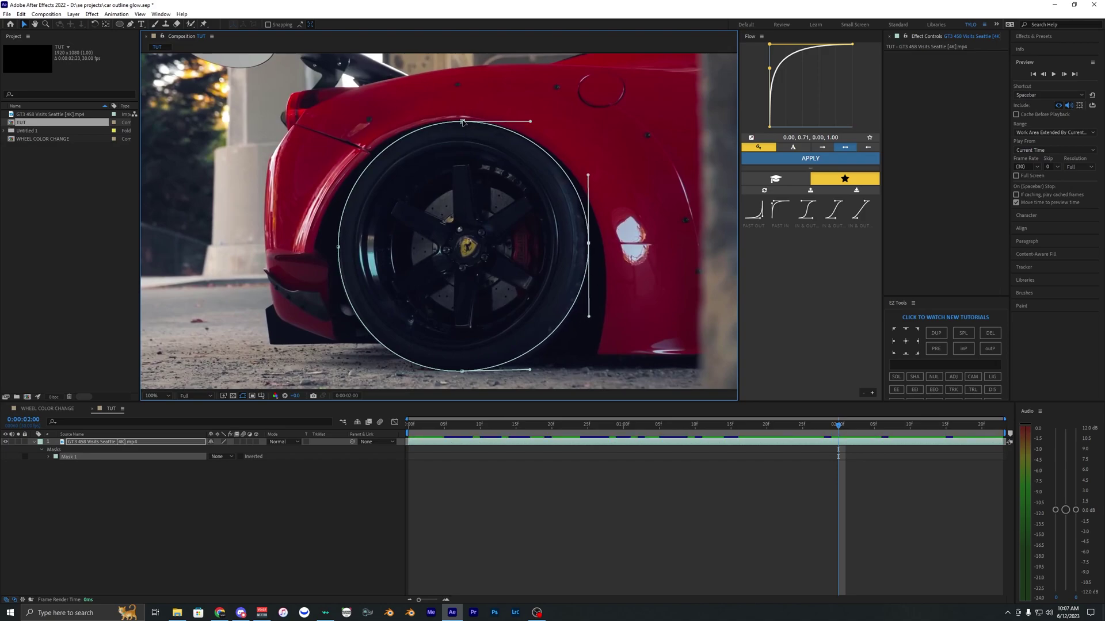
drag(394, 121, 391, 119)
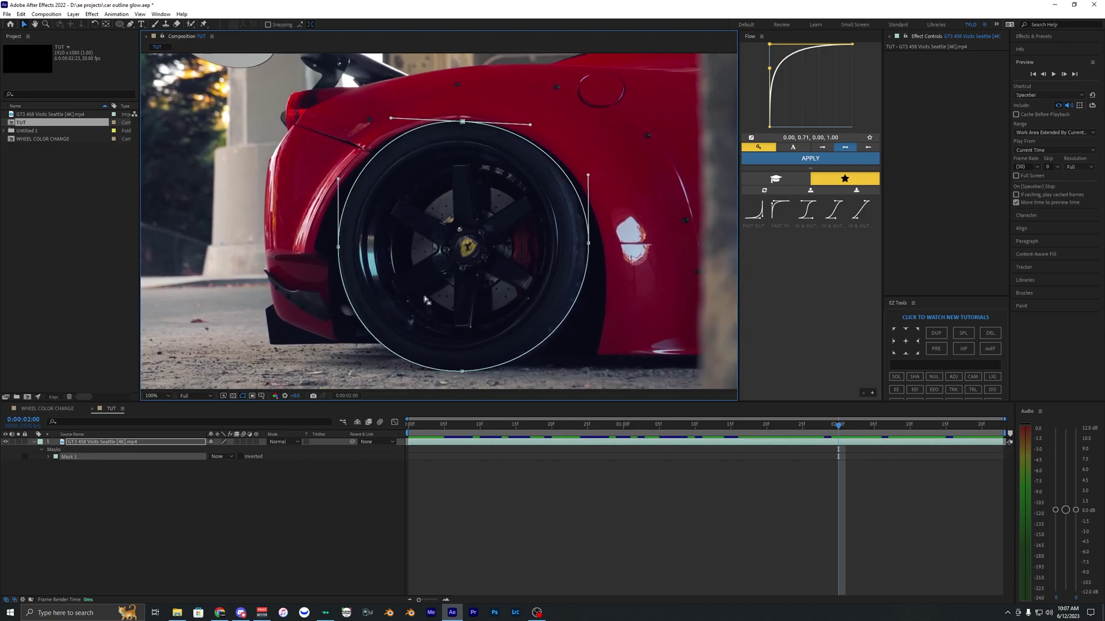
Step: Track Mask 1 backward from 0:00:02:00 to the start of the clip
right_click(98, 458)
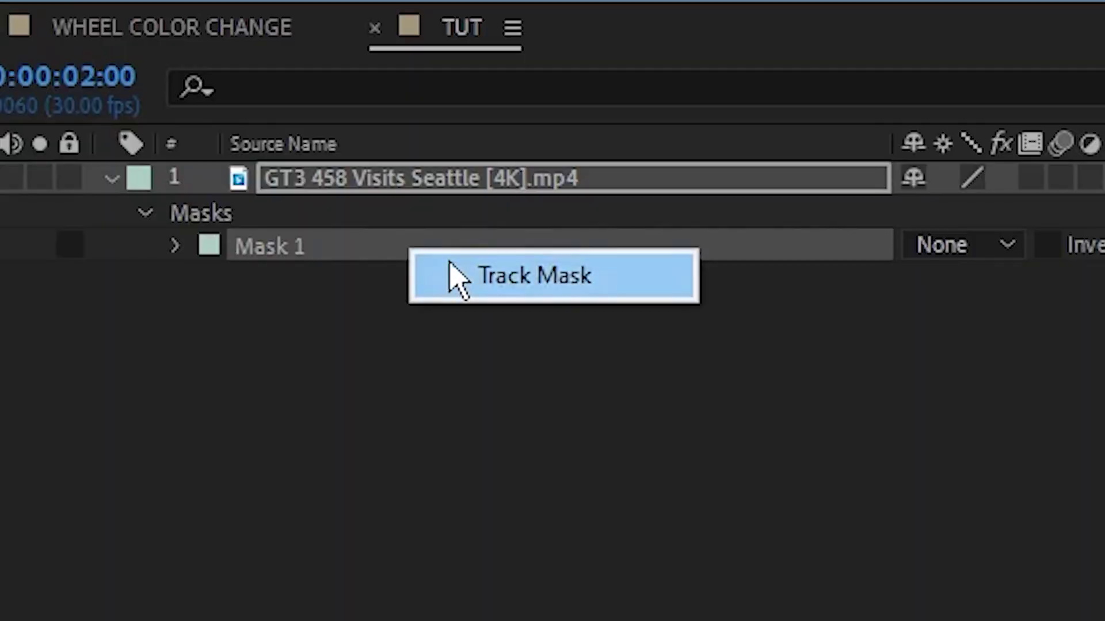
click(122, 467)
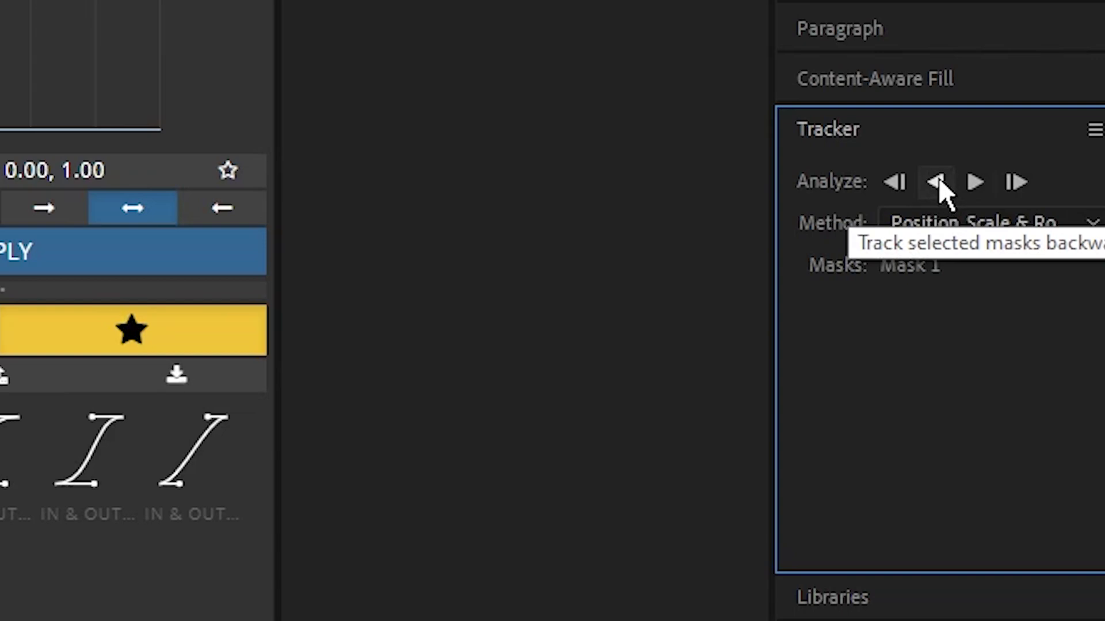
click(937, 182)
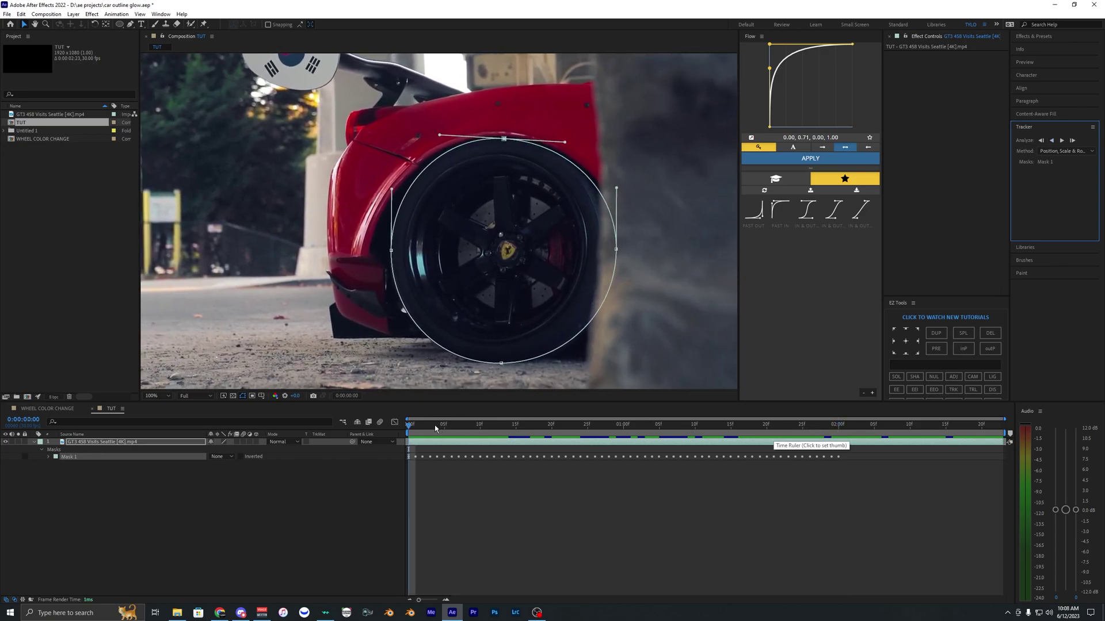
Step: Return to the last tracked keyframe at 0:00:02:00 and track Mask 1 forward to the end of the clip
drag(435, 428, 838, 429)
click(839, 468)
key(Page_Up)
click(837, 443)
click(840, 462)
click(836, 443)
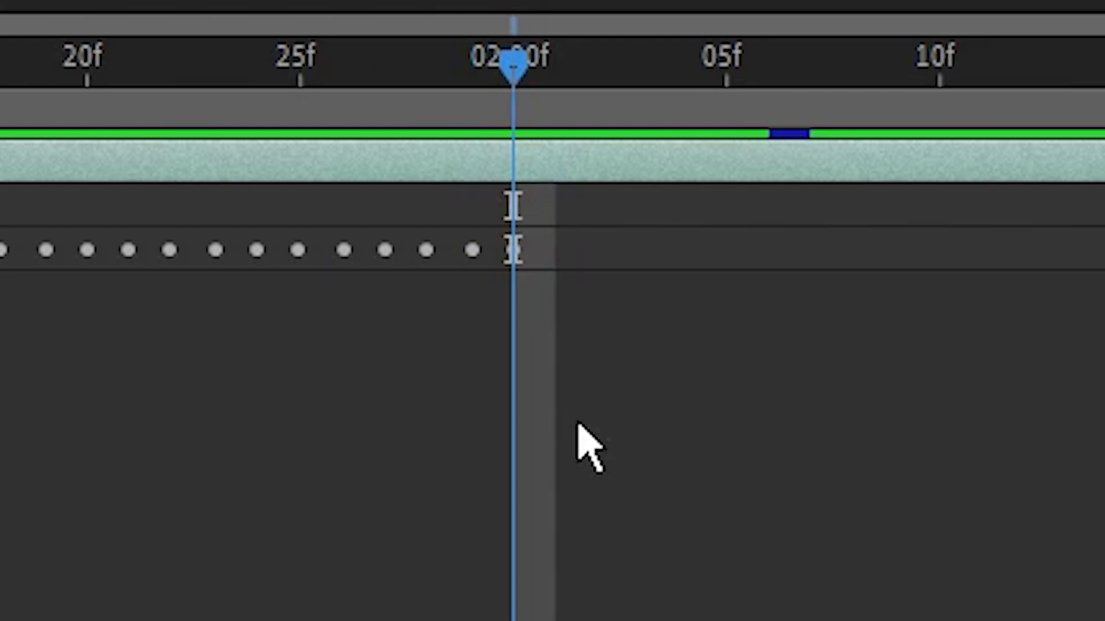
click(577, 423)
click(518, 144)
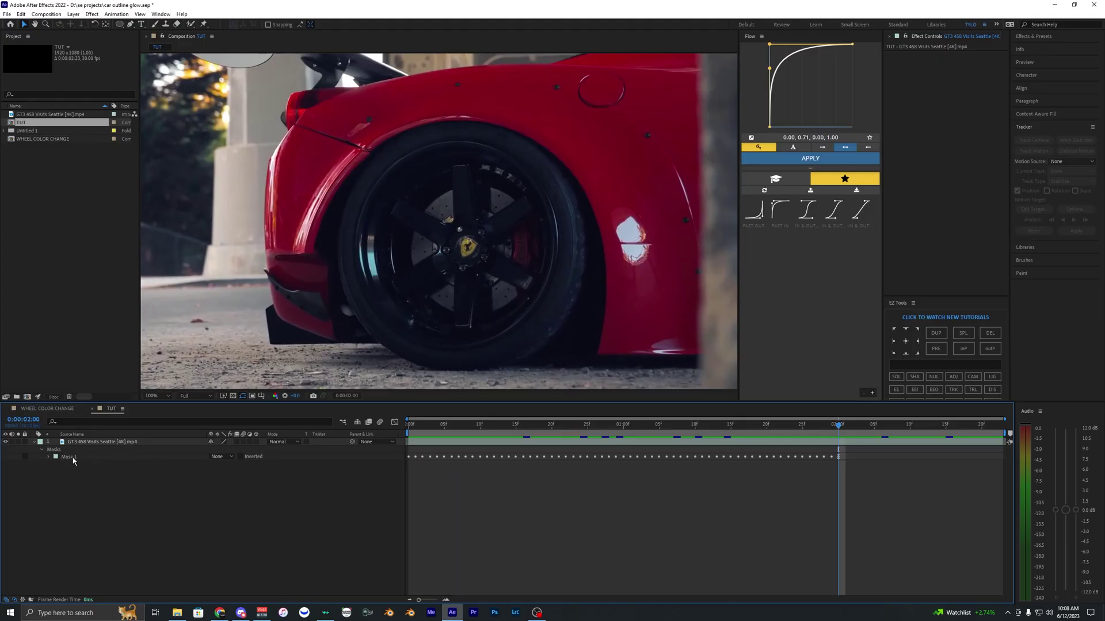
click(93, 457)
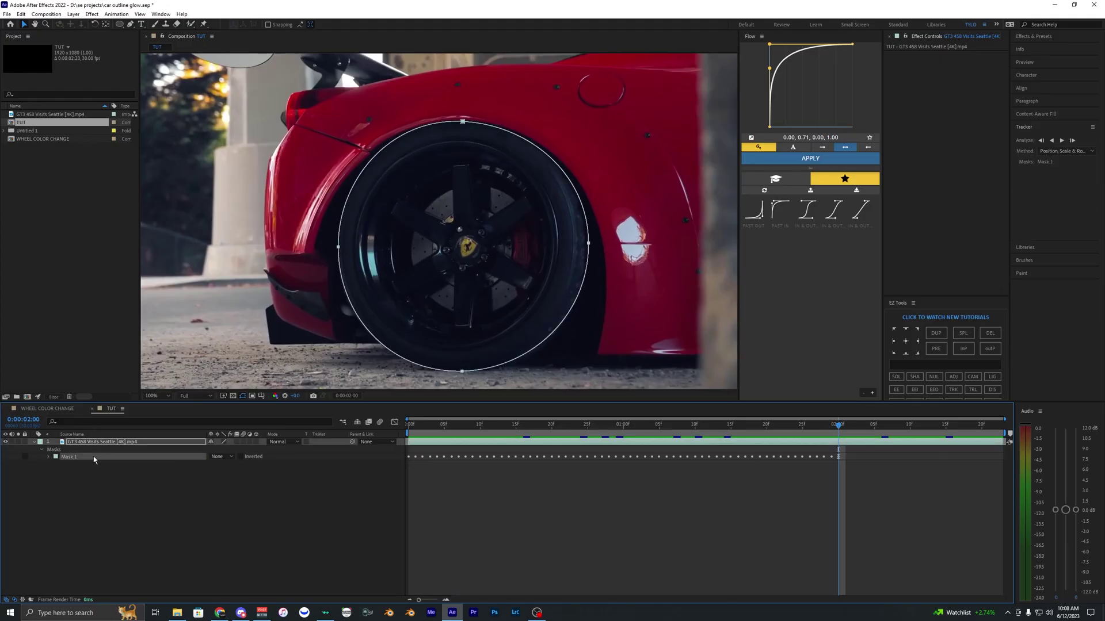
click(1063, 141)
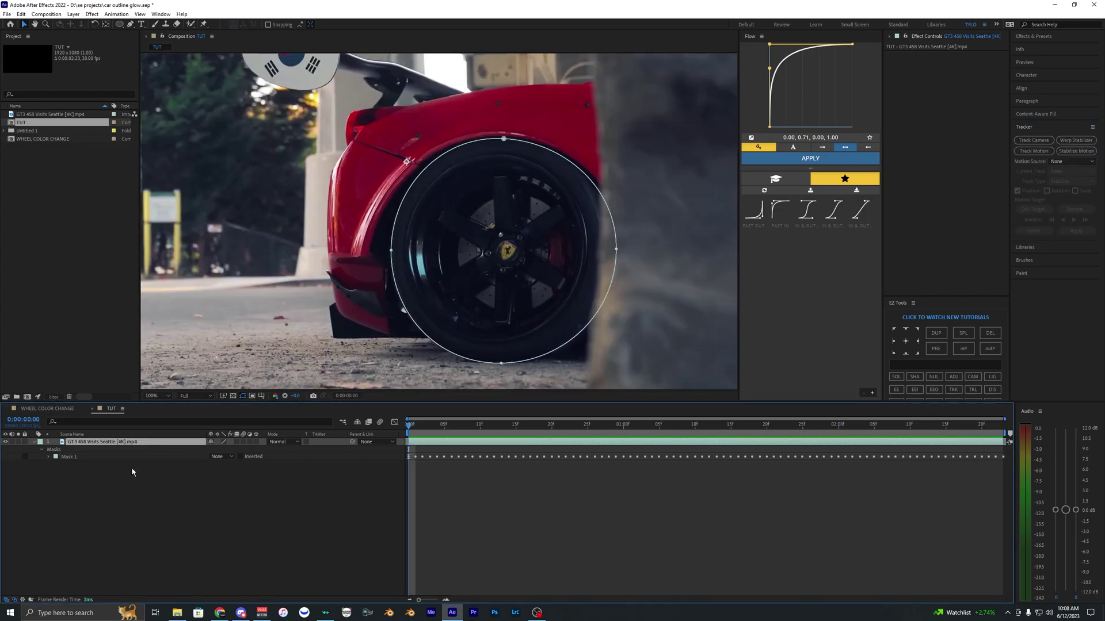
Step: Duplicate the video layer and delete the mask from the lower copy
click(131, 469)
click(133, 446)
key(ctrl+d)
click(127, 450)
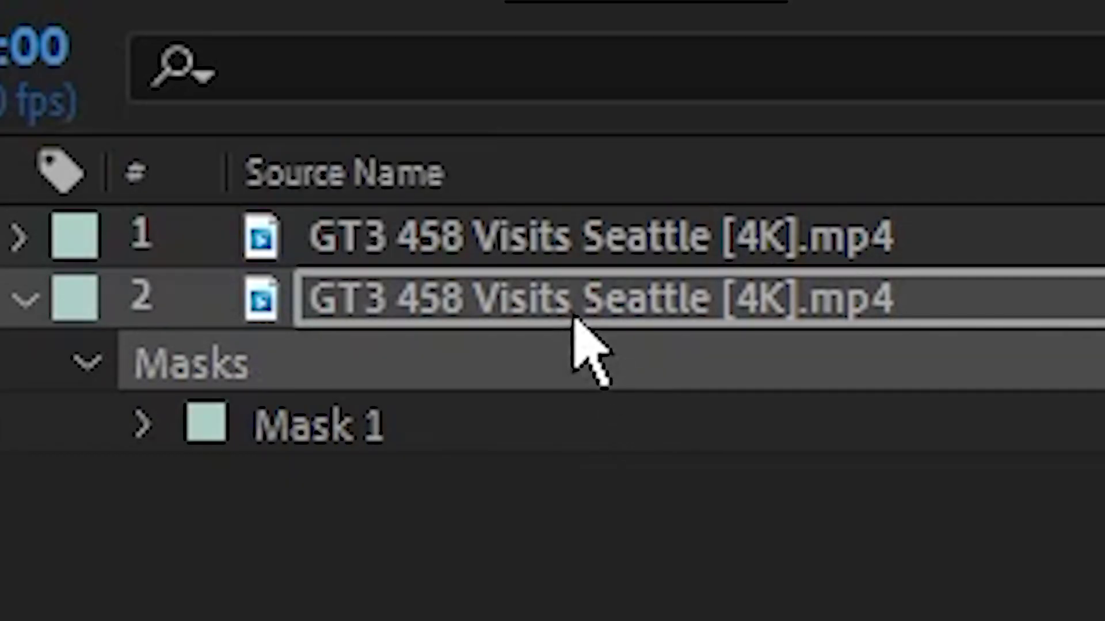
key(Delete)
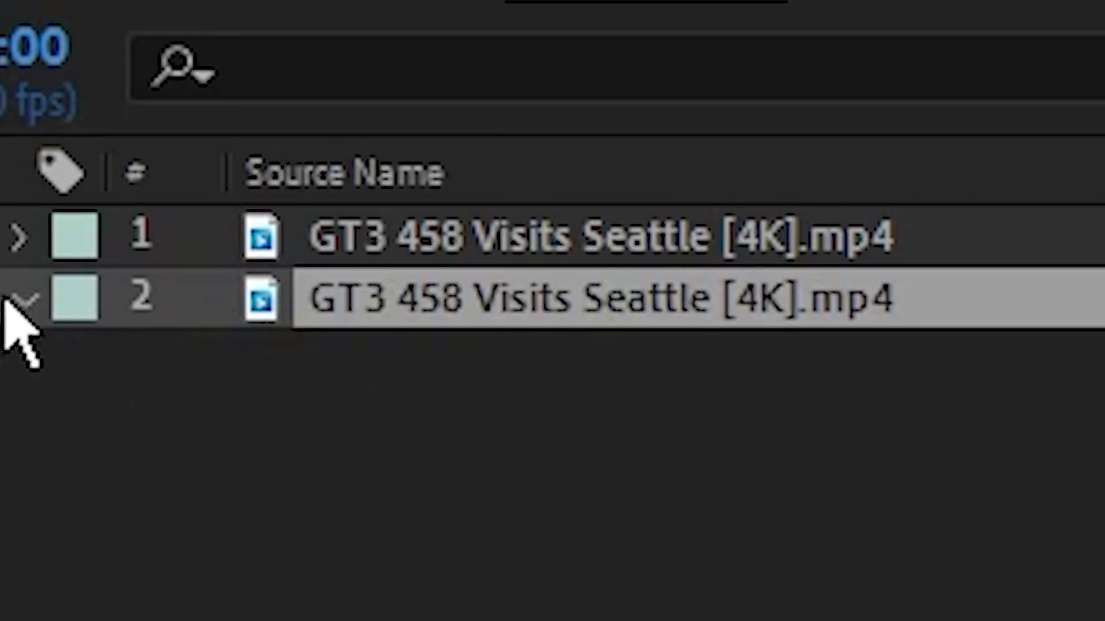
click(23, 300)
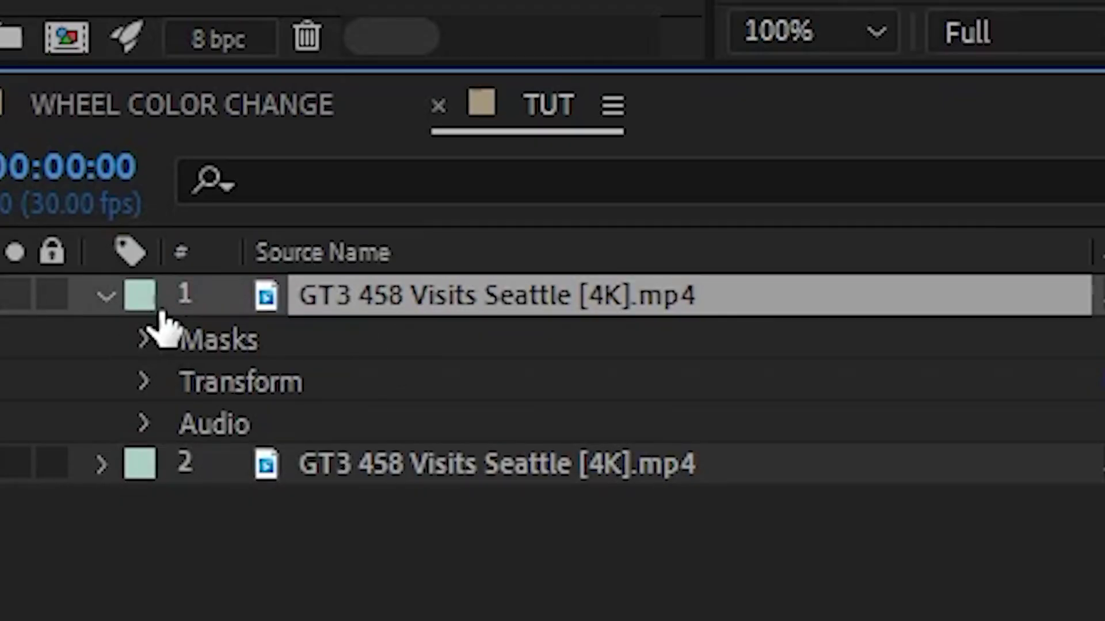
Step: Set the top layer's Mask 1 mode to Add and preview the wheel cutout with the lower layer hidden
click(145, 341)
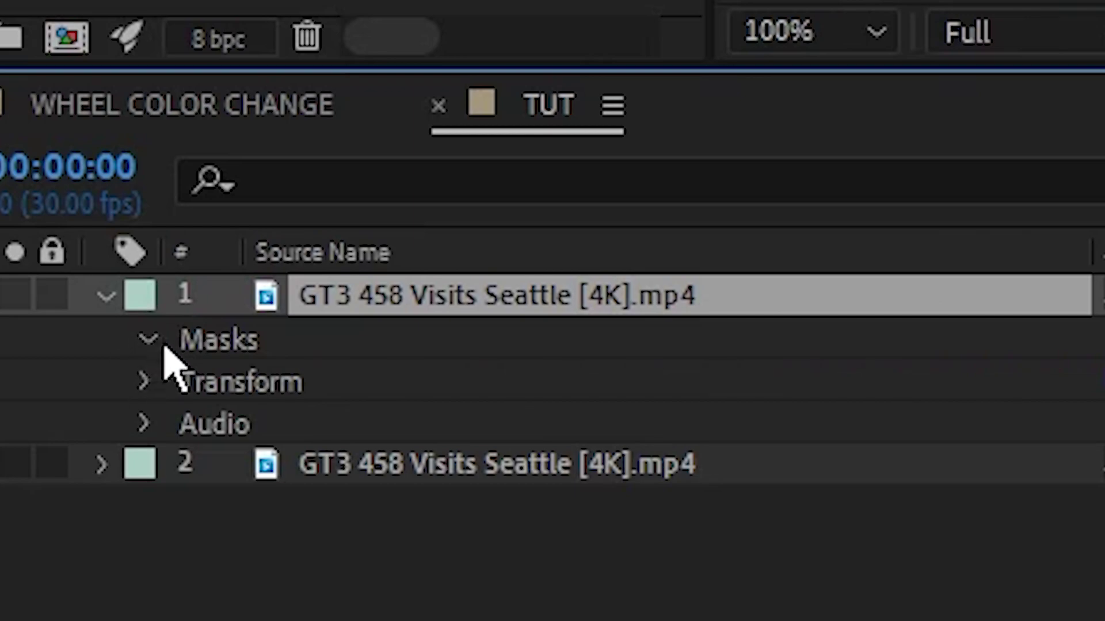
click(305, 381)
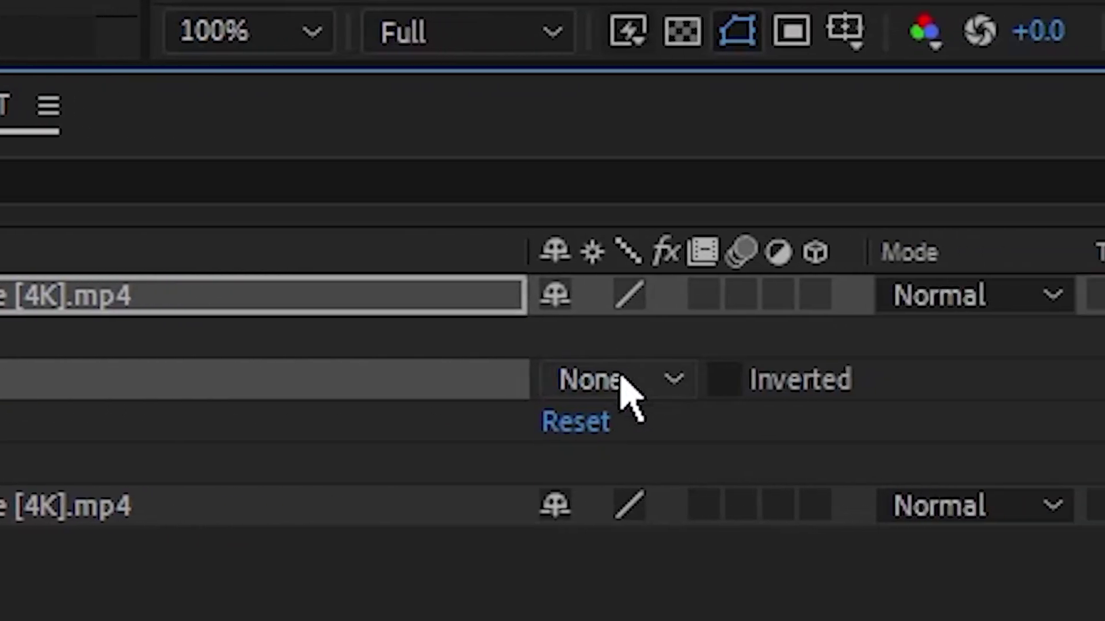
click(622, 382)
click(681, 486)
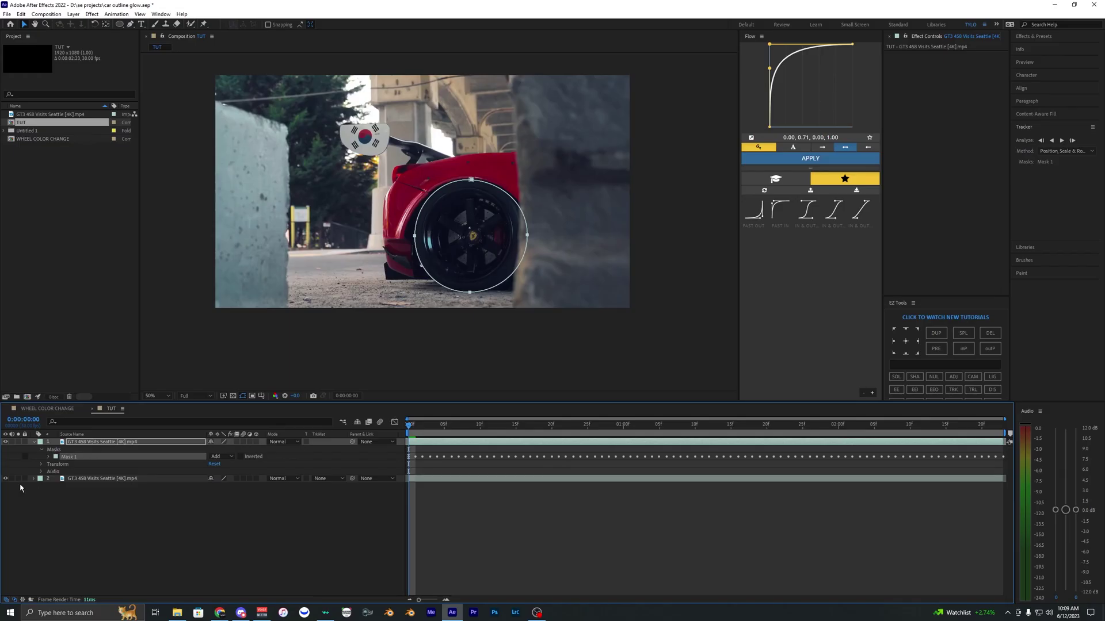
click(6, 480)
key(space)
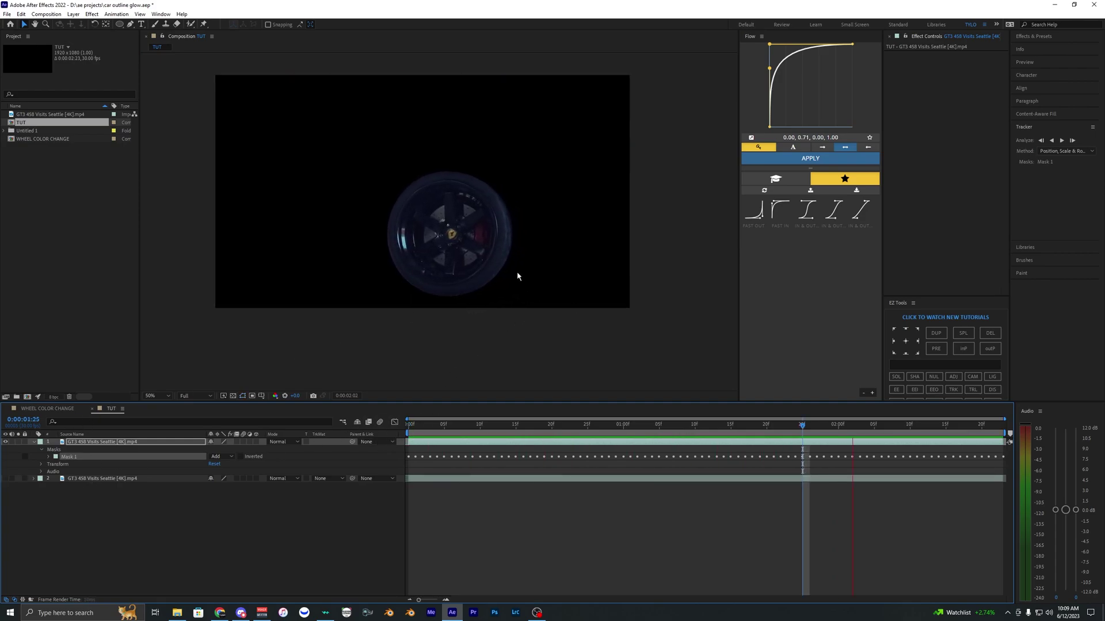
Step: Set the Mask Feather of the top layer's Mask 1 to 30 pixels
click(81, 443)
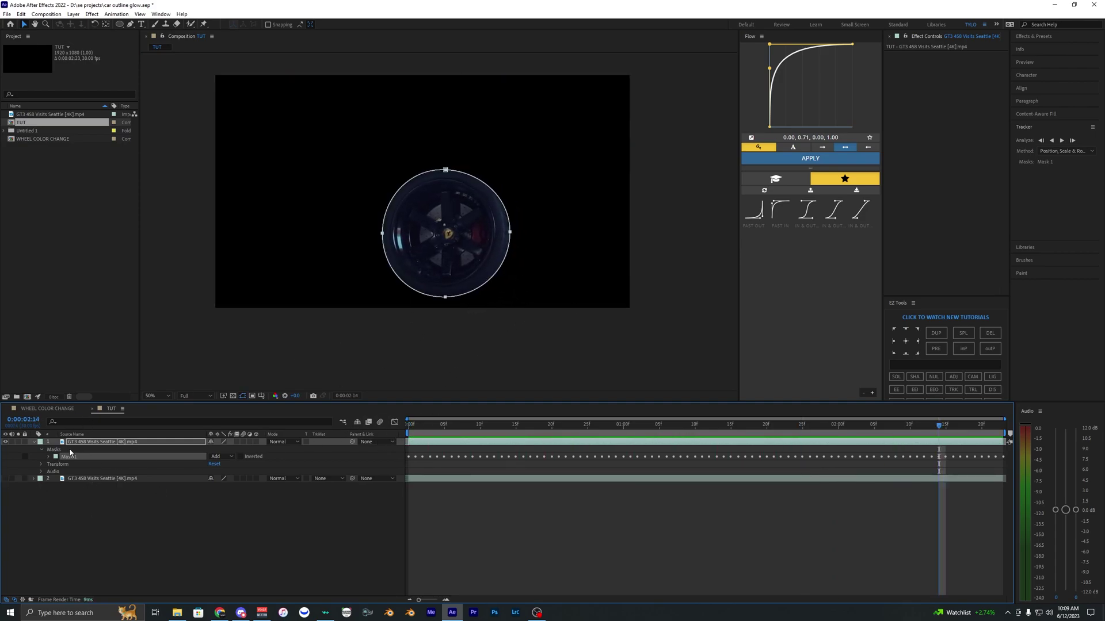
key(f)
click(101, 457)
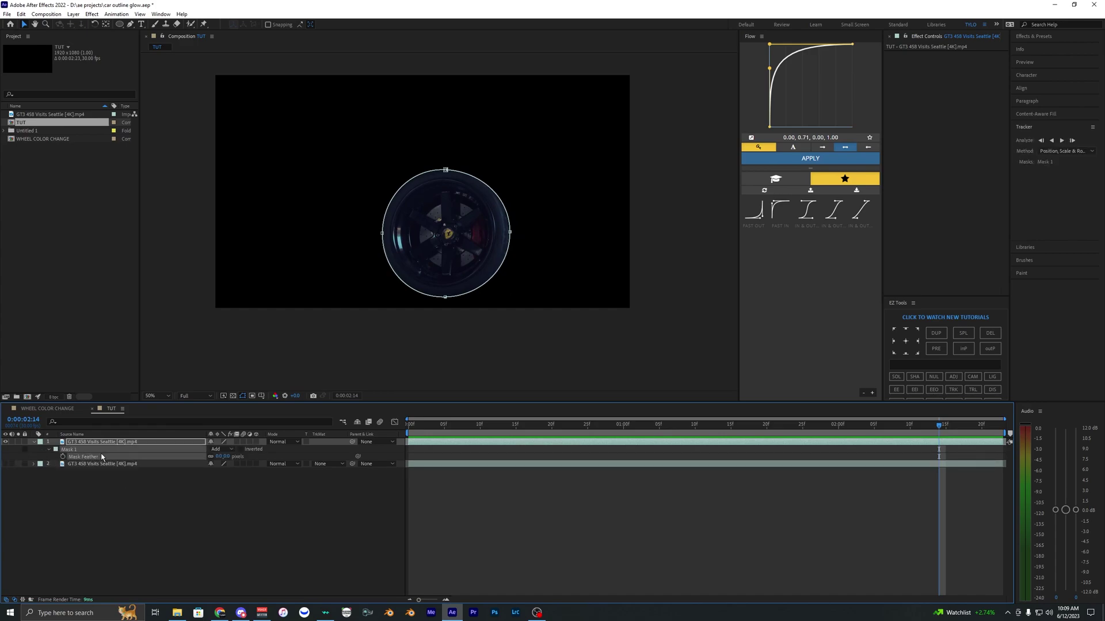
click(222, 458)
text(20)
key(Return)
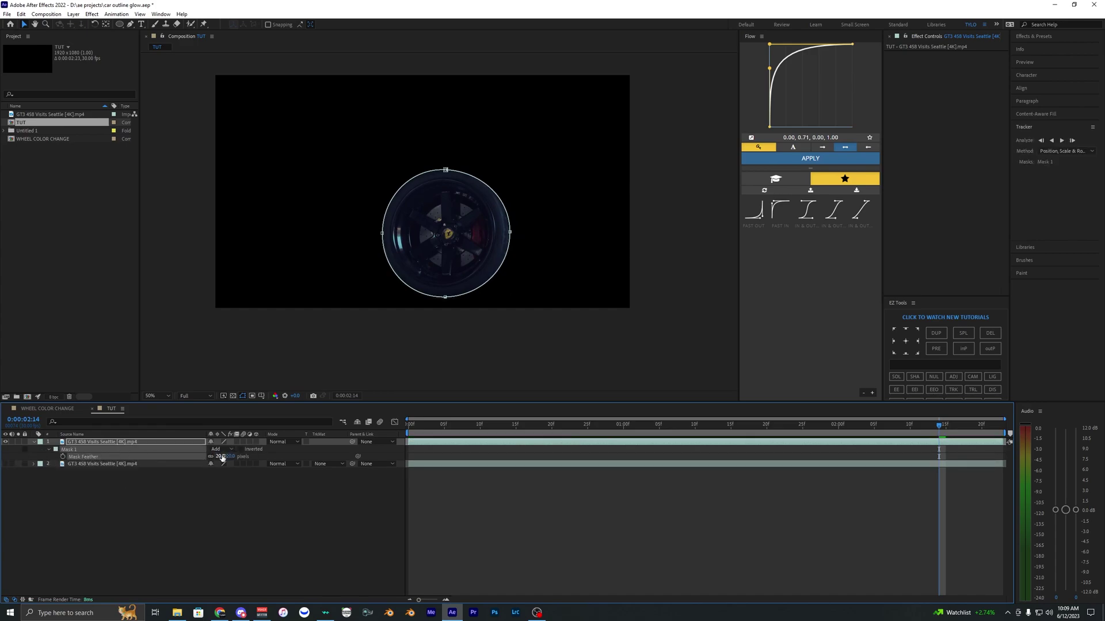
Step: Apply the Find Edges effect to the masked top layer and enable its Invert option
click(413, 431)
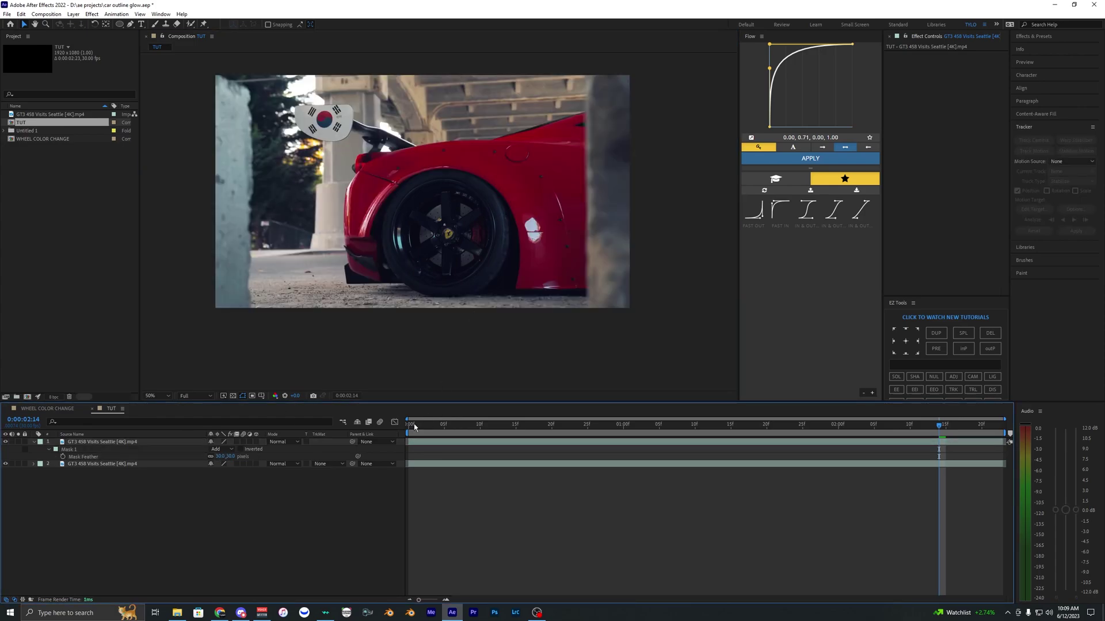
click(439, 441)
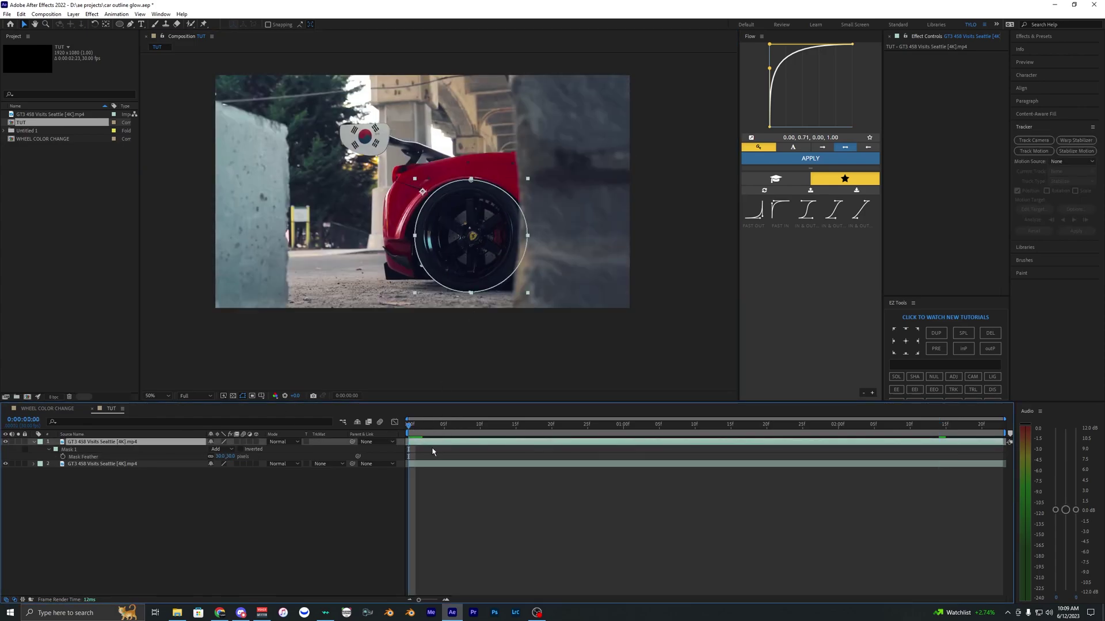
click(433, 450)
click(431, 442)
click(430, 449)
click(431, 442)
click(433, 449)
click(435, 441)
click(563, 84)
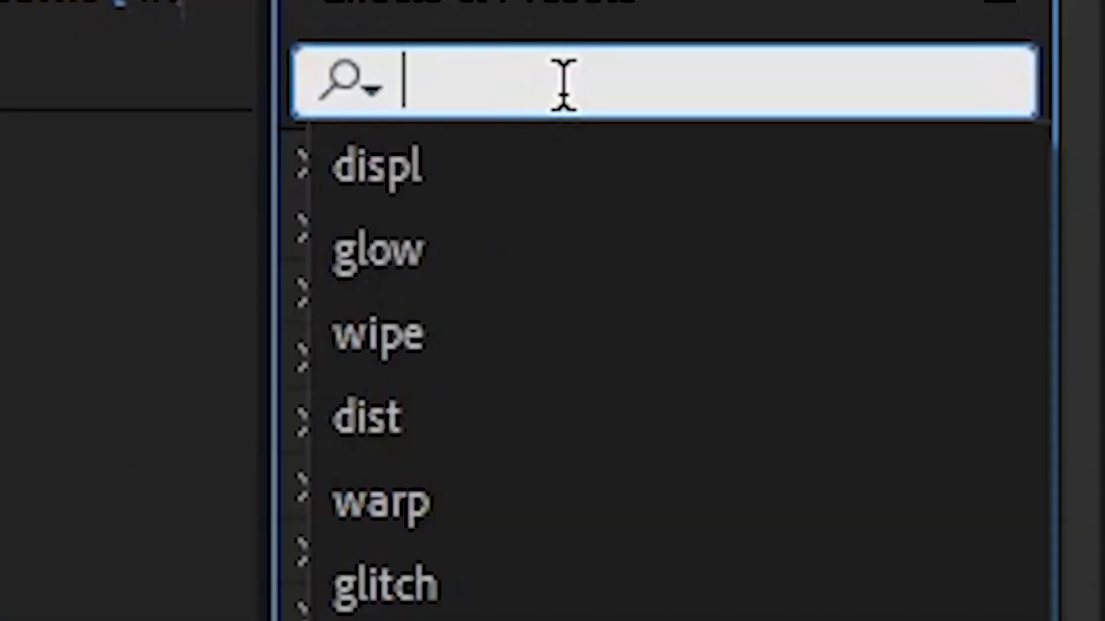
text(find ed)
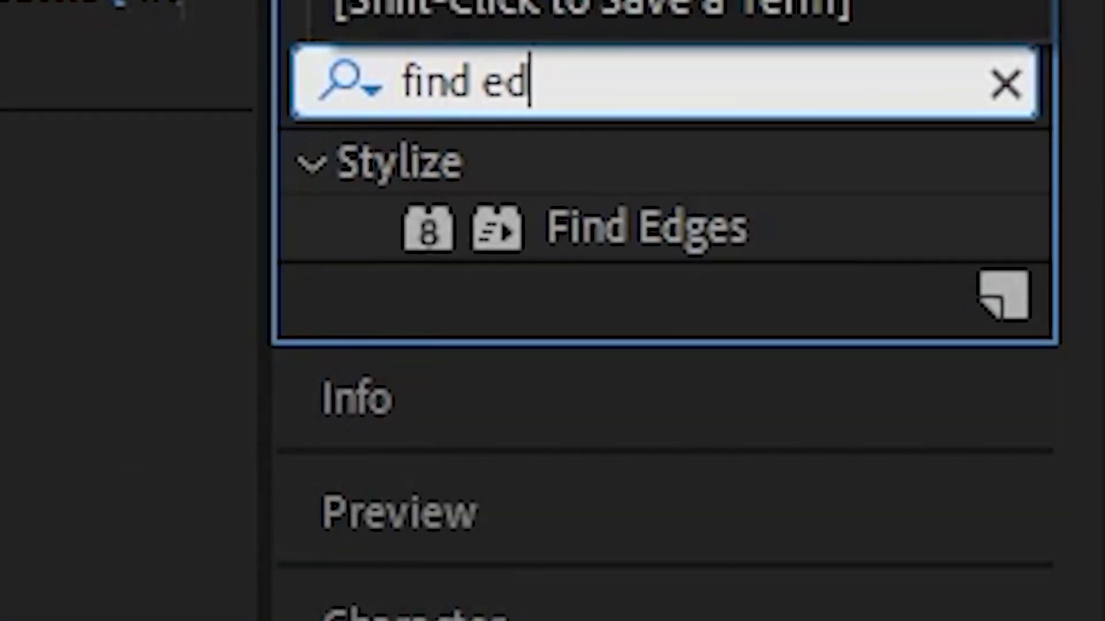
text(ges)
drag(647, 227, 480, 290)
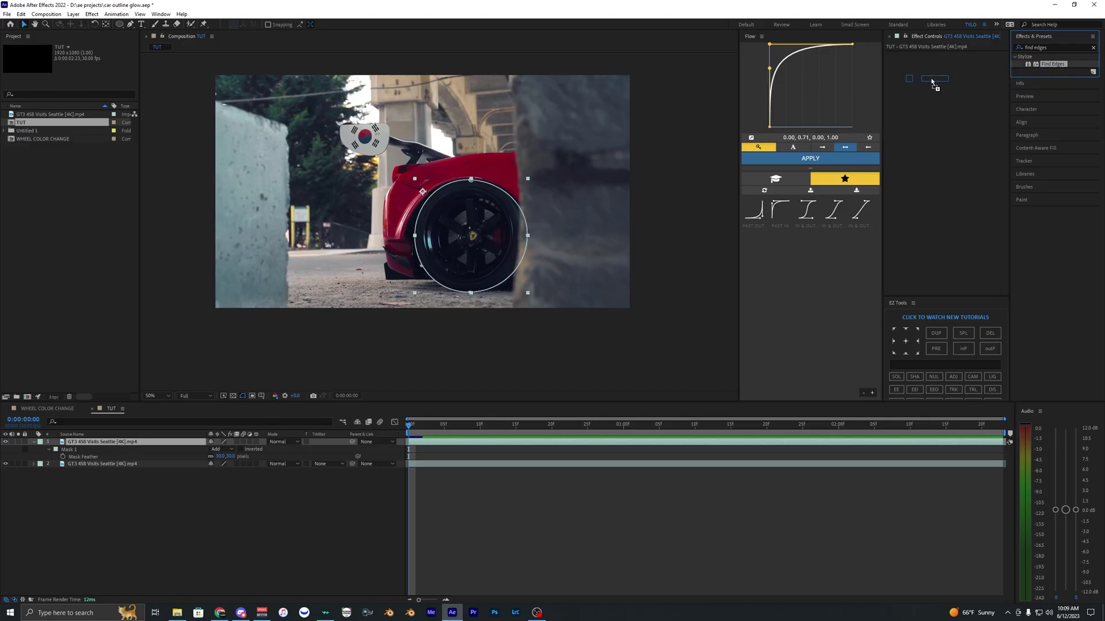
drag(932, 82, 933, 82)
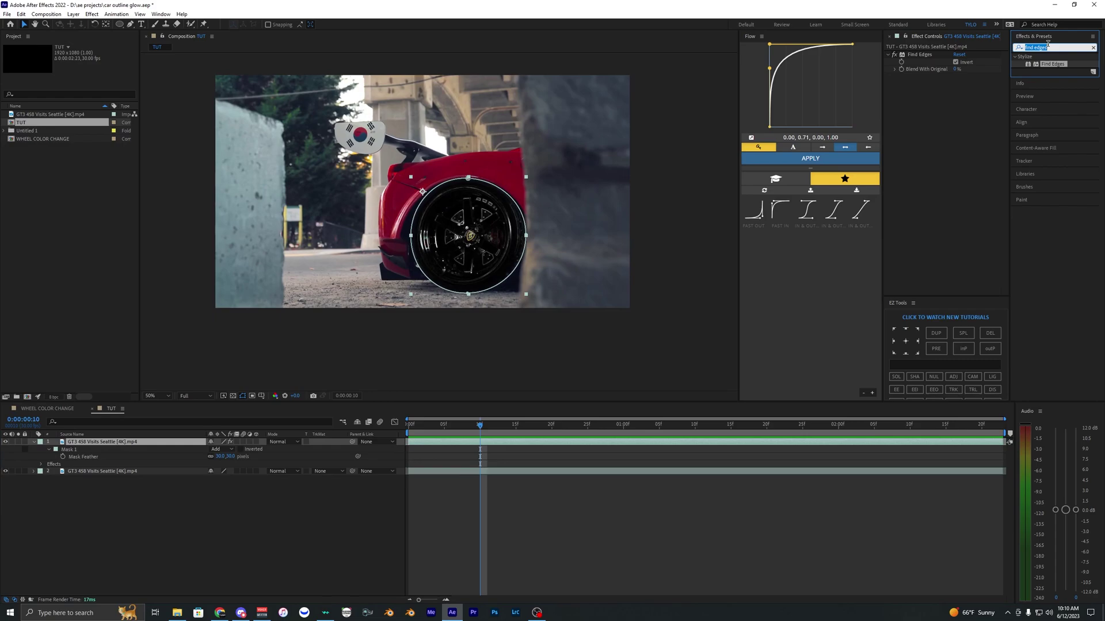
Step: Apply the Stylize Glow effect to the masked wheel layer, below Find Edges
text(glow)
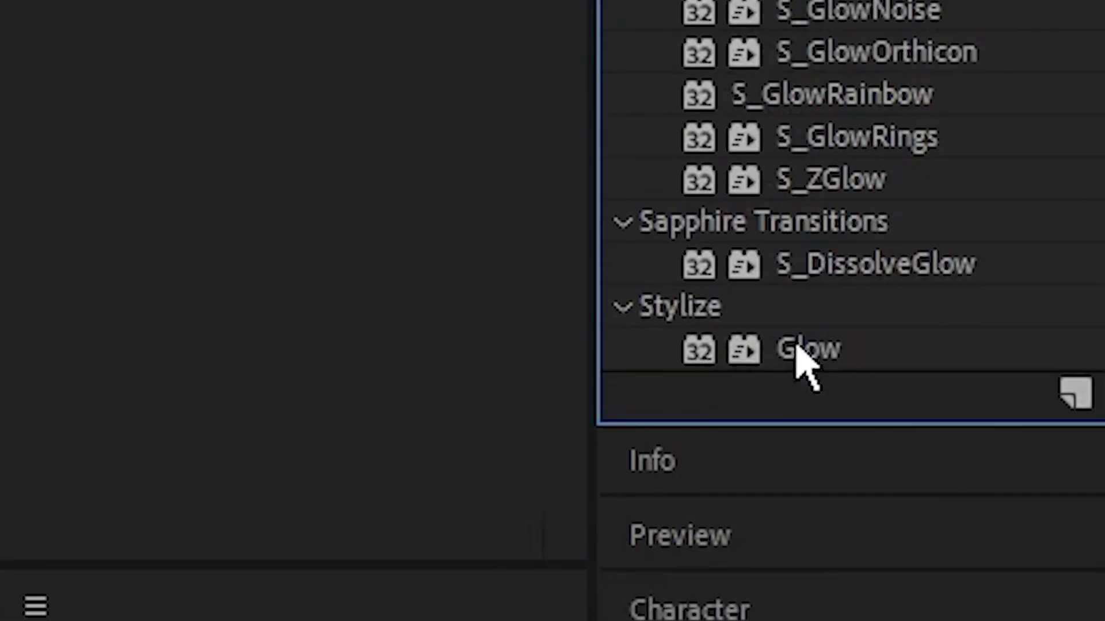
click(797, 346)
drag(804, 343, 369, 69)
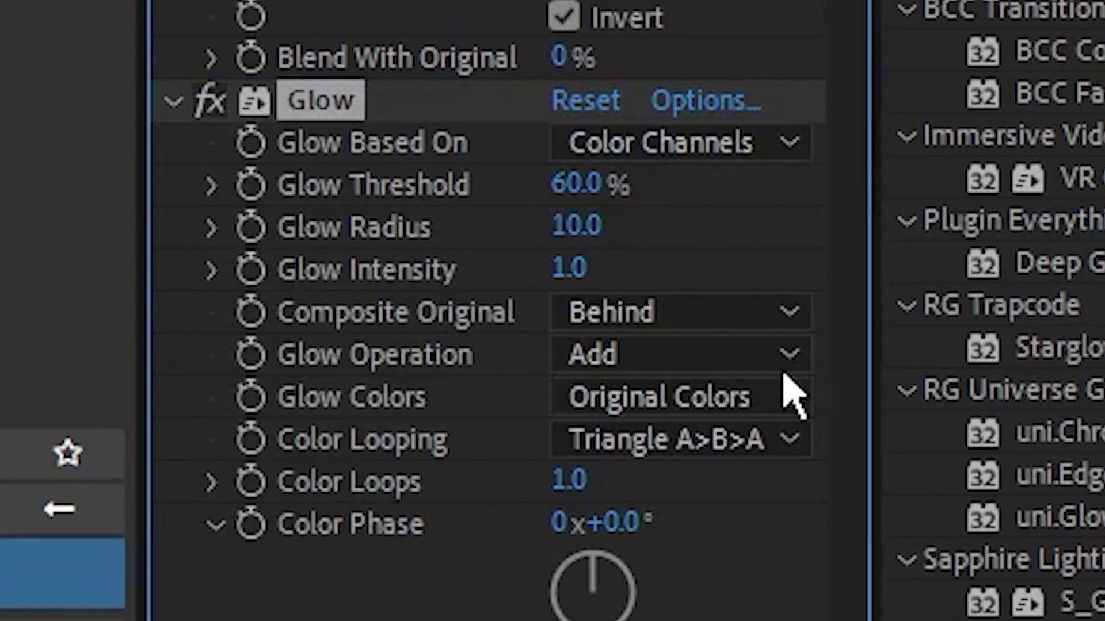
Step: Set the Glow effect's Glow Threshold to 20%, Glow Radius to 20 and Glow Intensity to 3
scroll(1002, 310, up, 5)
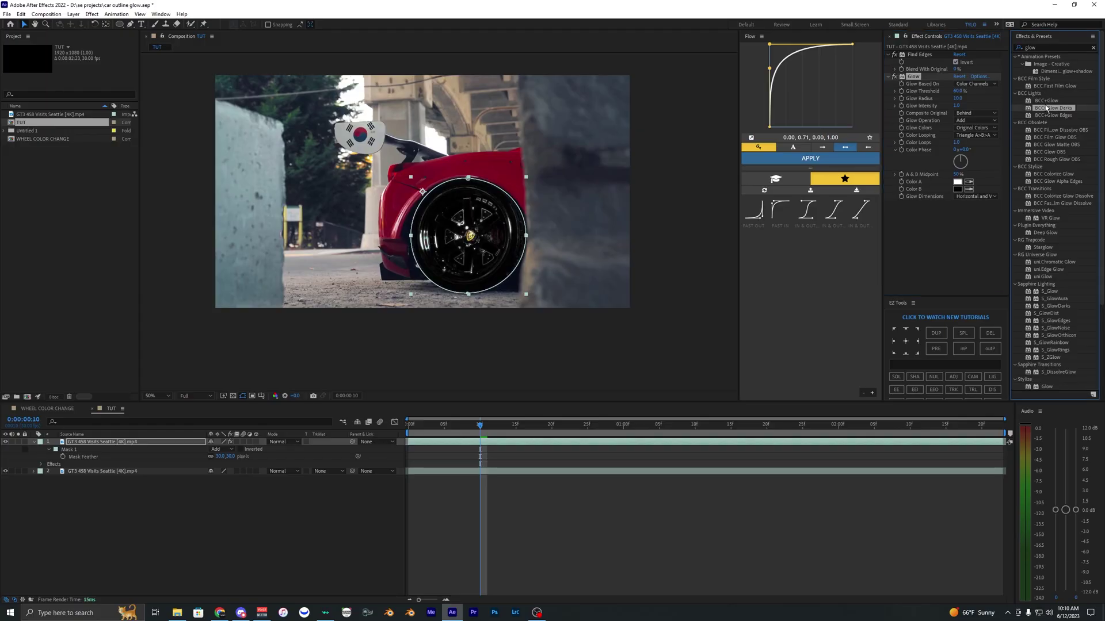
click(918, 77)
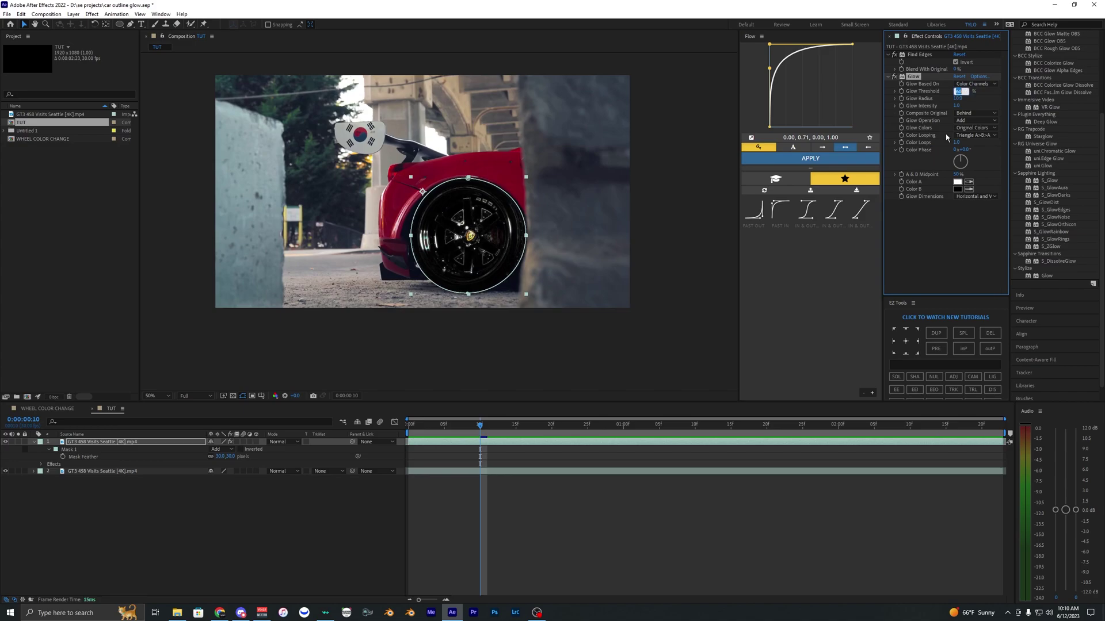
key(Return)
click(956, 91)
text(20)
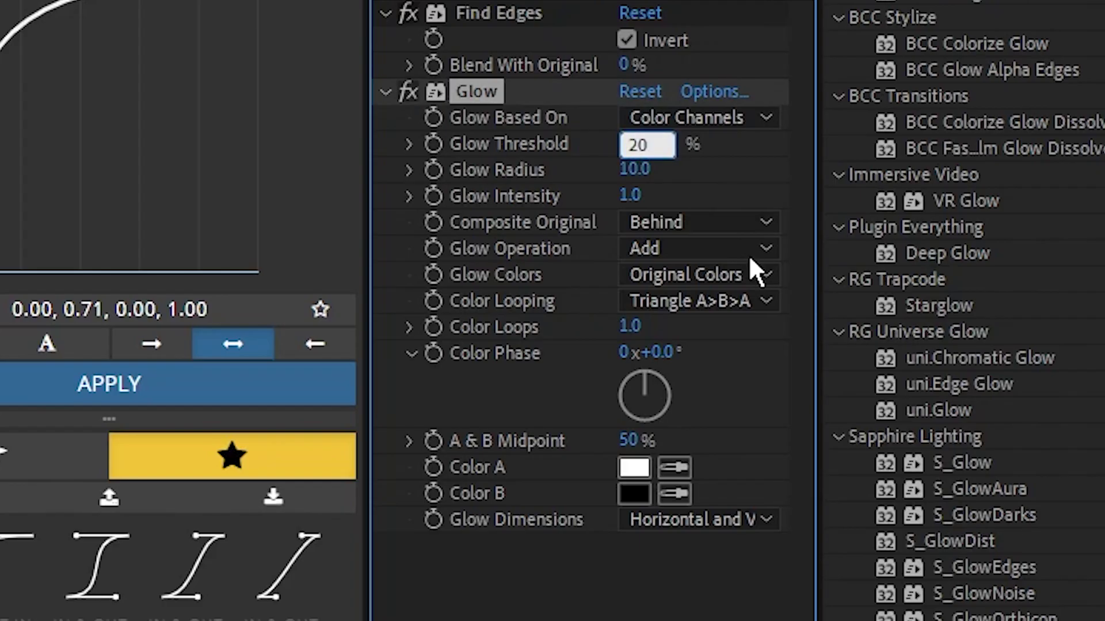
key(Return)
key(Tab)
text(20)
key(Return)
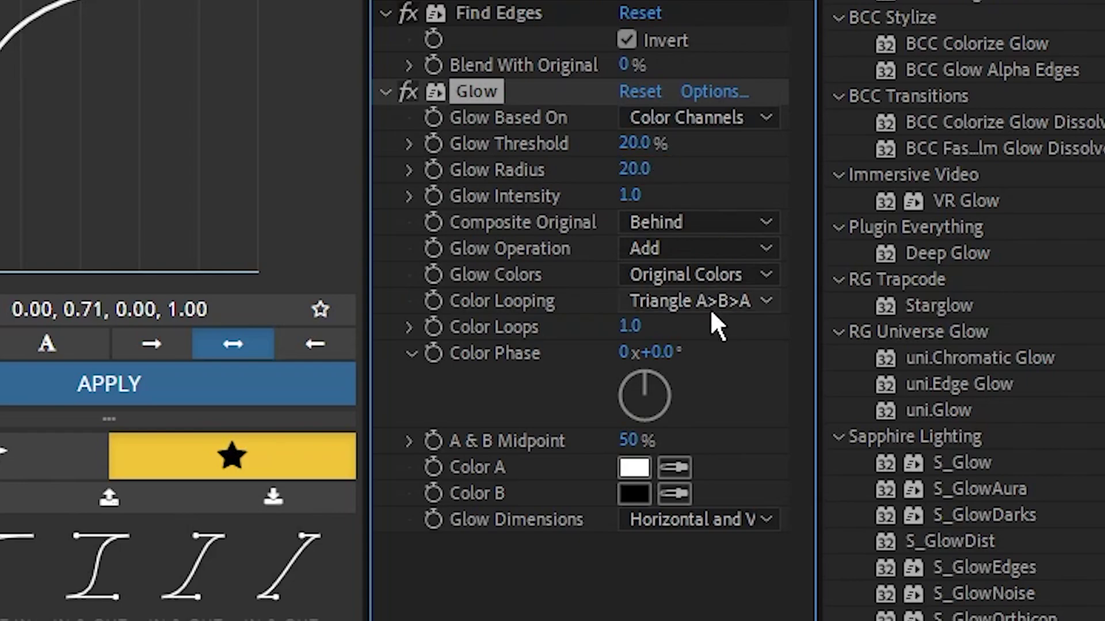
key(Tab)
key(Return)
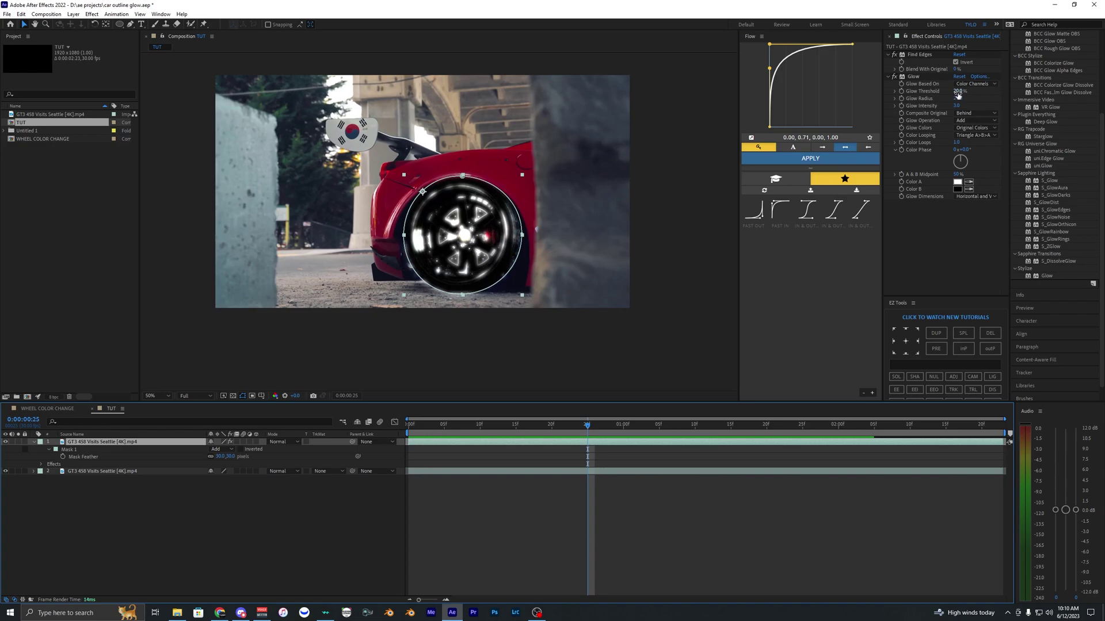
drag(958, 91, 978, 96)
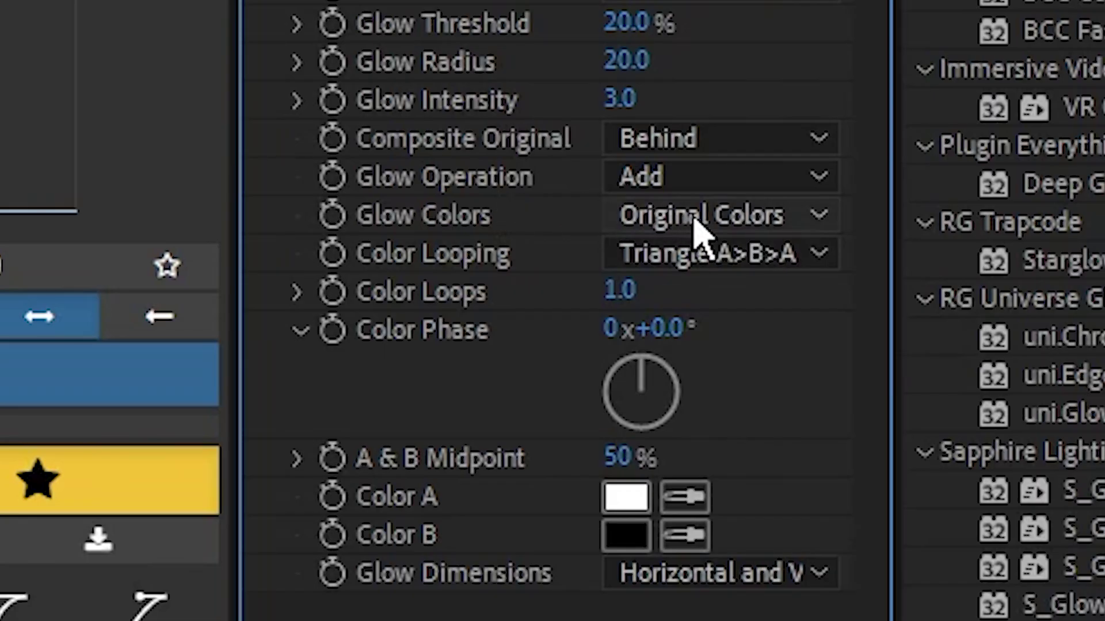
Step: Switch the Glow effect's Glow Colors to A & B Colors and make Color A bright red
click(971, 129)
click(755, 322)
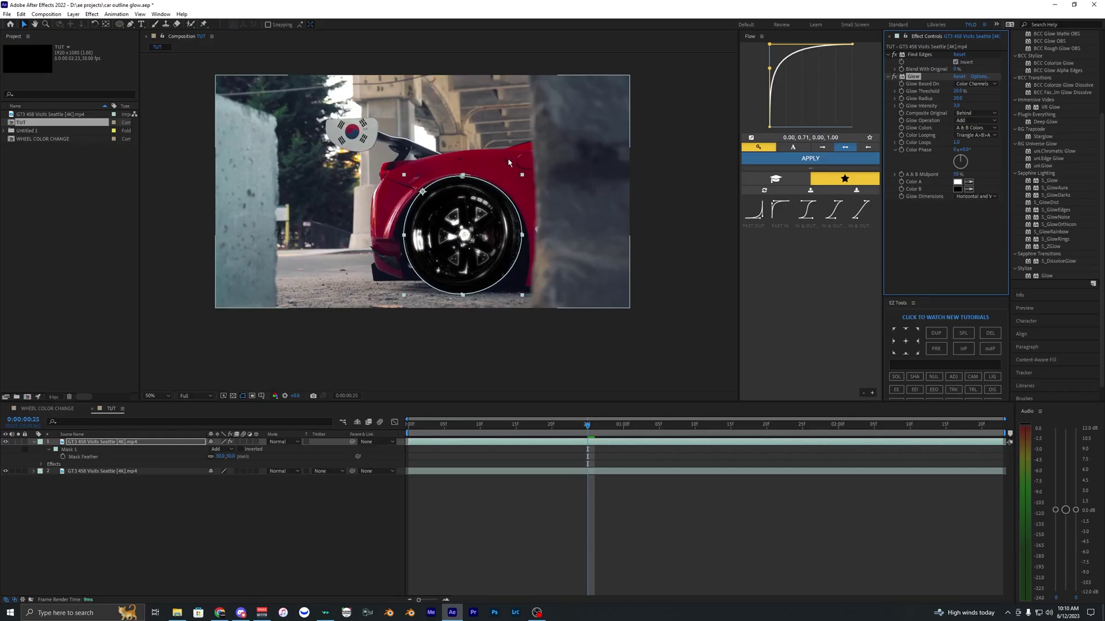
click(958, 183)
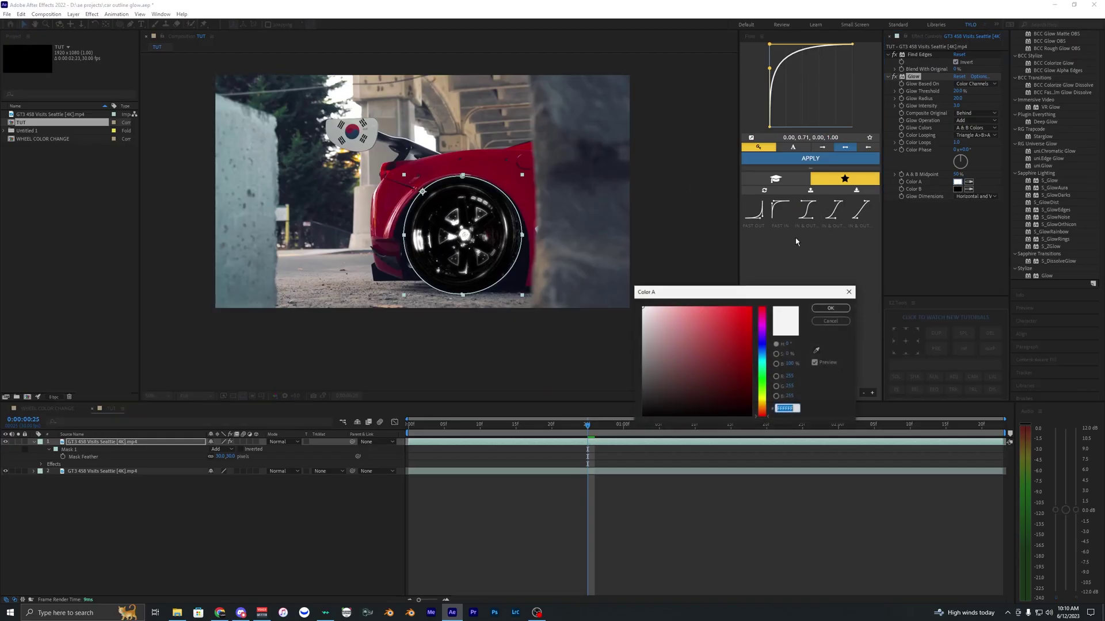
click(734, 315)
click(831, 309)
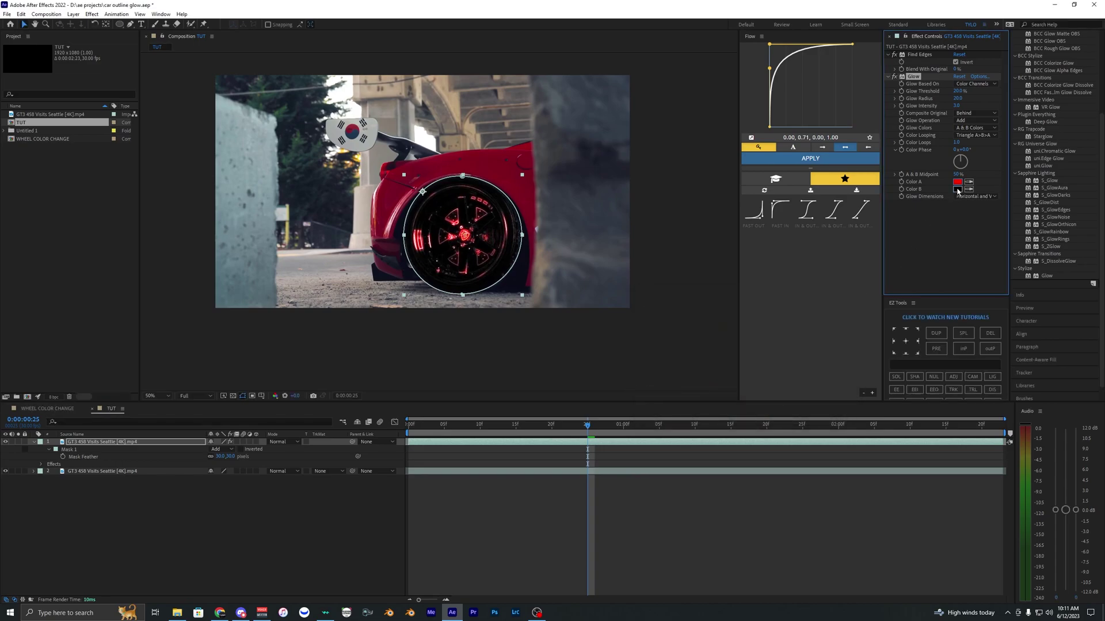
Step: Set the Glow effect's Color B to pure red, FF0000
click(958, 189)
drag(739, 325, 822, 268)
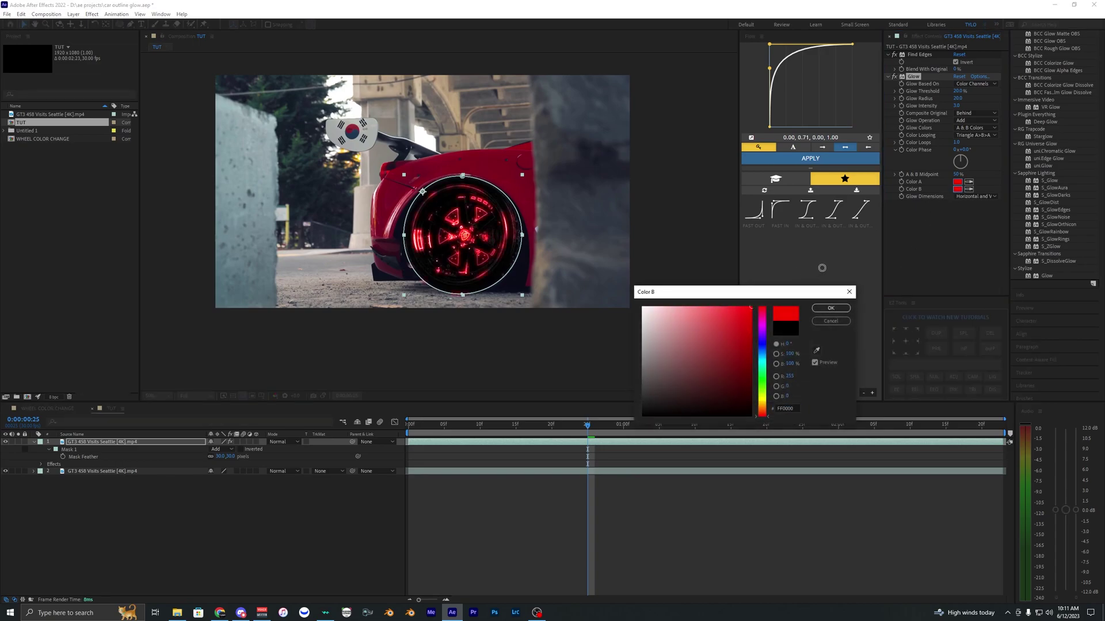
click(831, 308)
Step: Play back the composition and inspect the red glow on the wheel up close around frame 26
click(488, 523)
key(space)
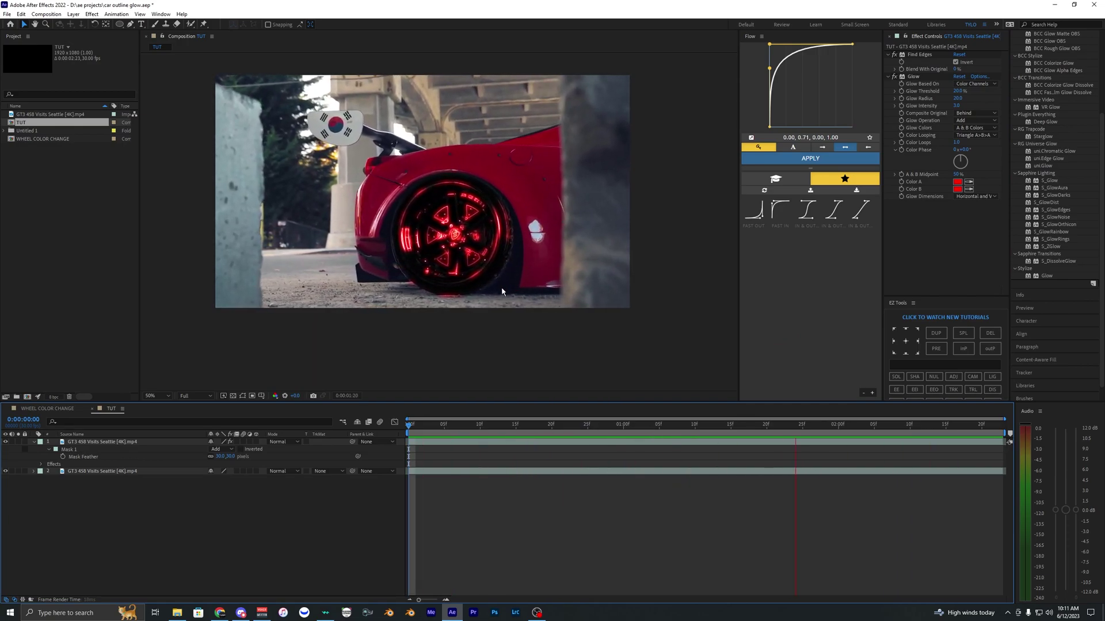
key(space)
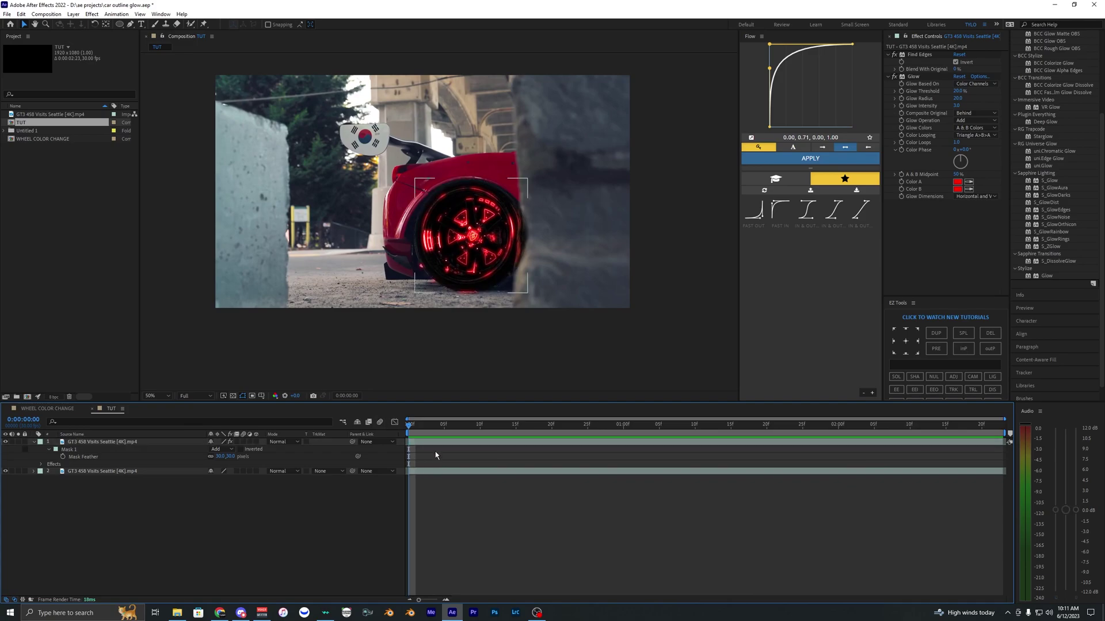
click(474, 192)
click(558, 314)
click(460, 252)
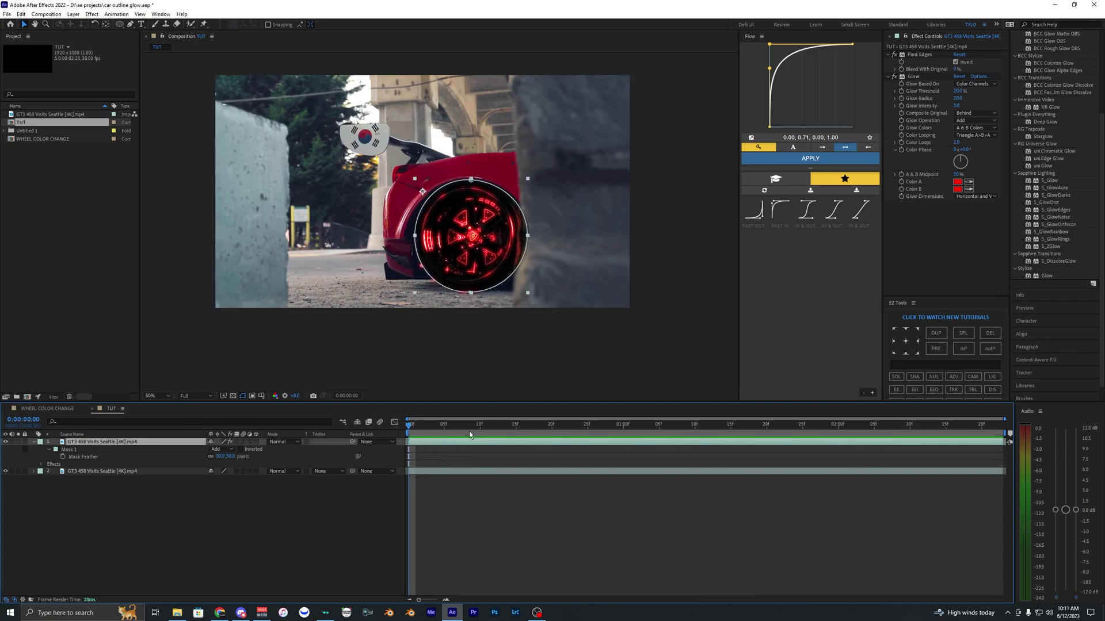
drag(469, 434, 595, 435)
scroll(474, 264, up, 4)
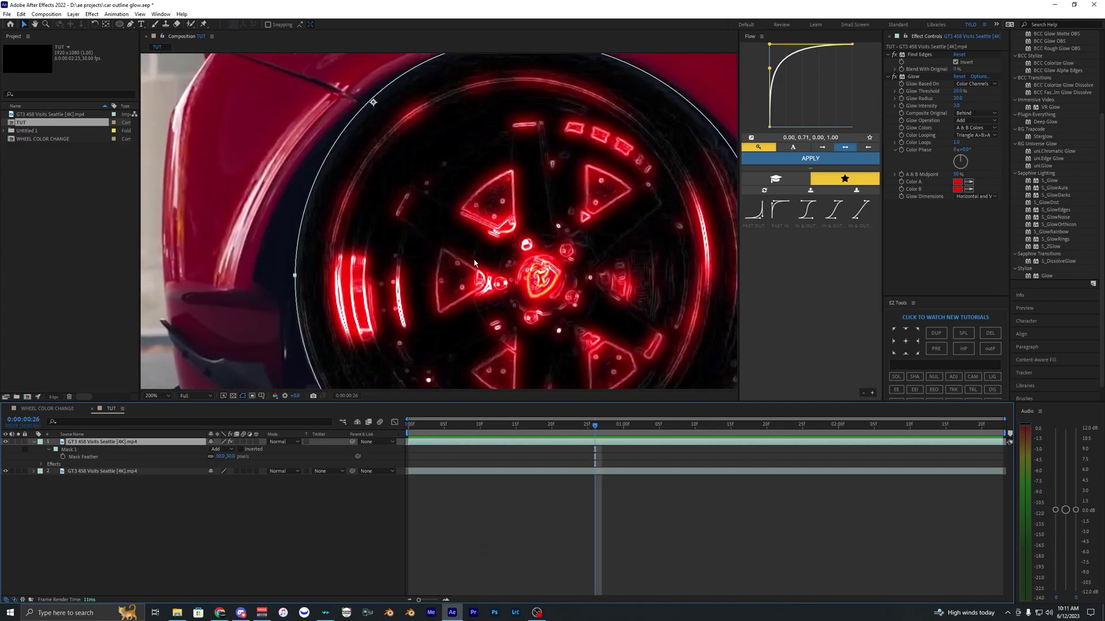
scroll(474, 263, down, 4)
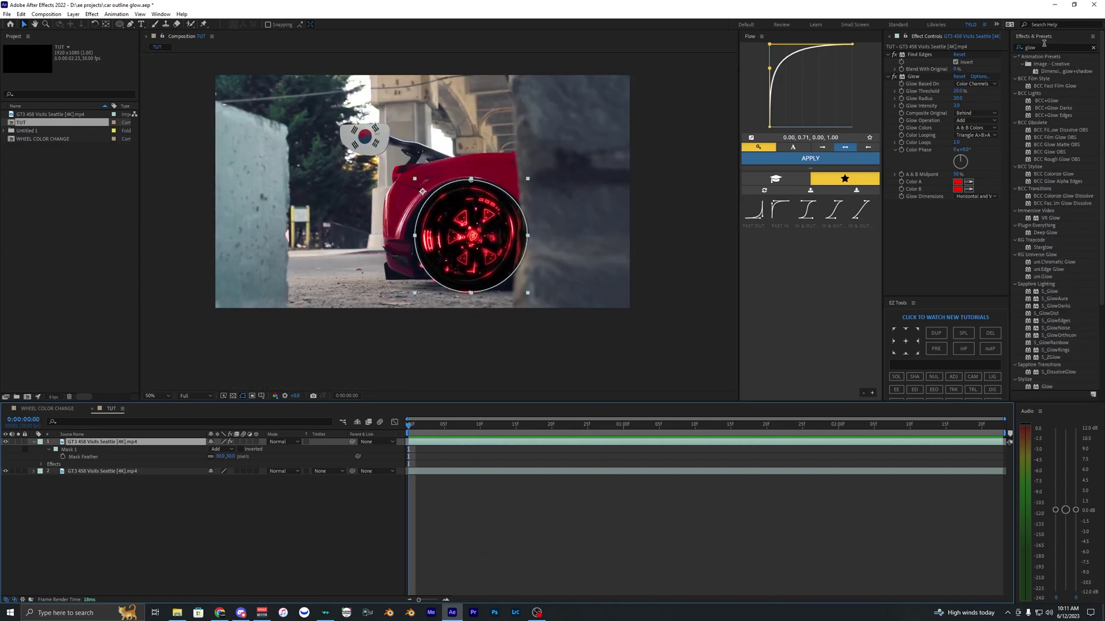
Step: Find the Linear Wipe transition effect and apply it to the masked wheel layer, below Glow
click(1043, 45)
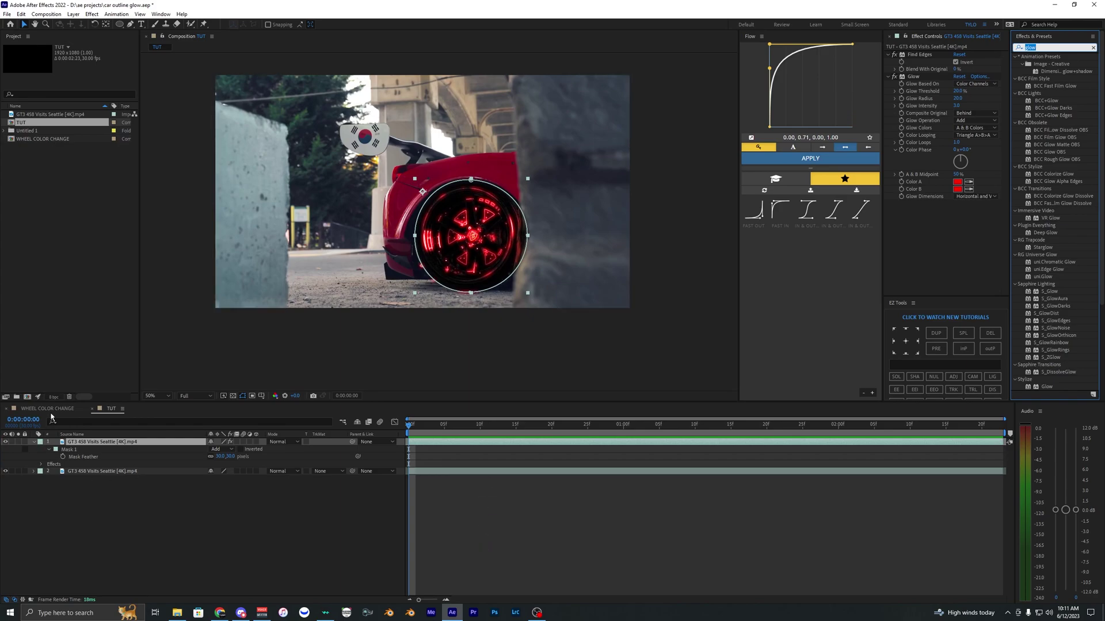
text(linear wip)
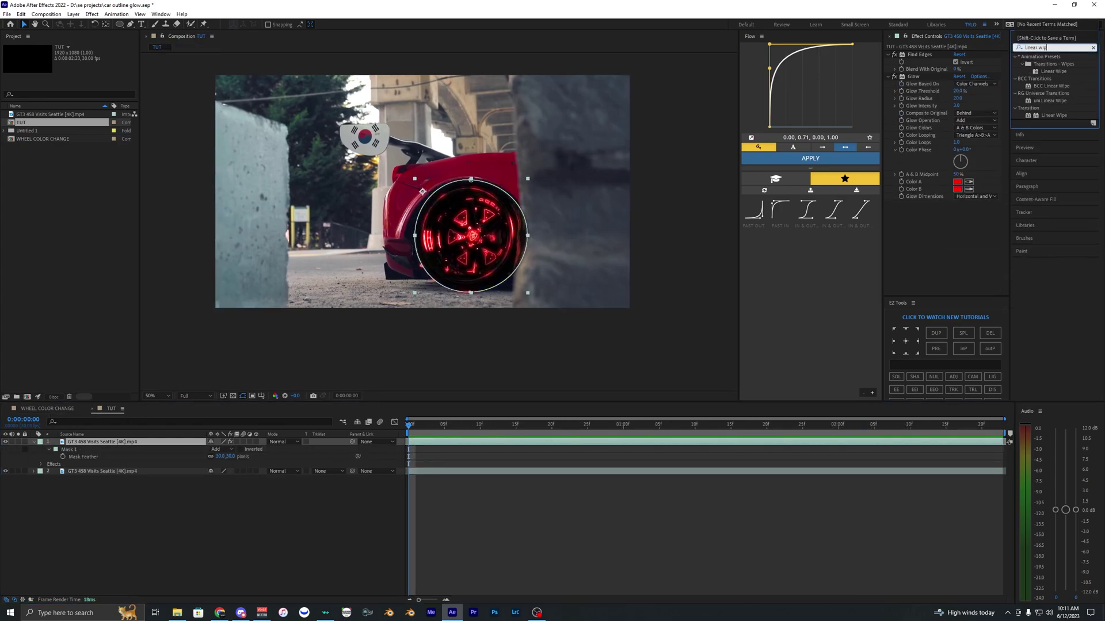
text(e)
click(1044, 116)
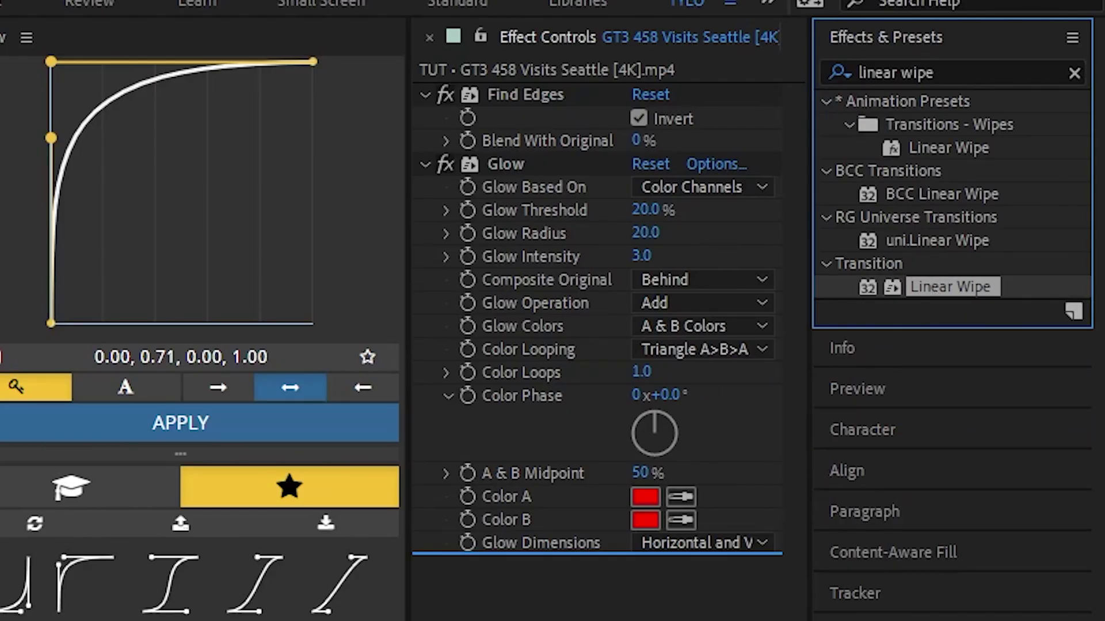
double_click(950, 288)
Step: Set the Linear Wipe's Wipe Angle to -90°
click(962, 218)
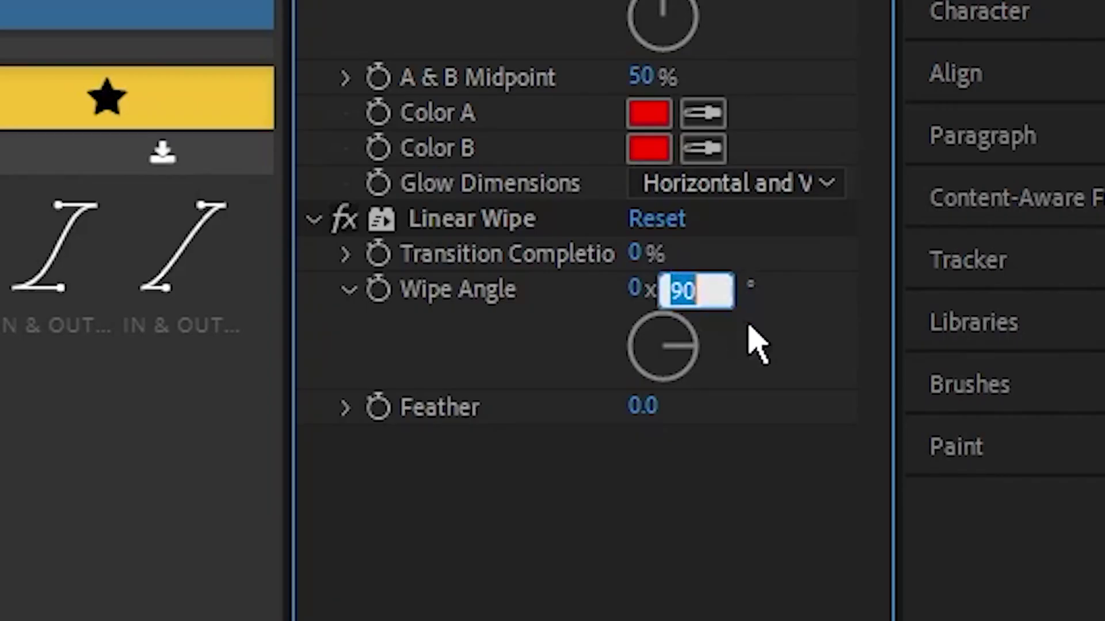
text(-)
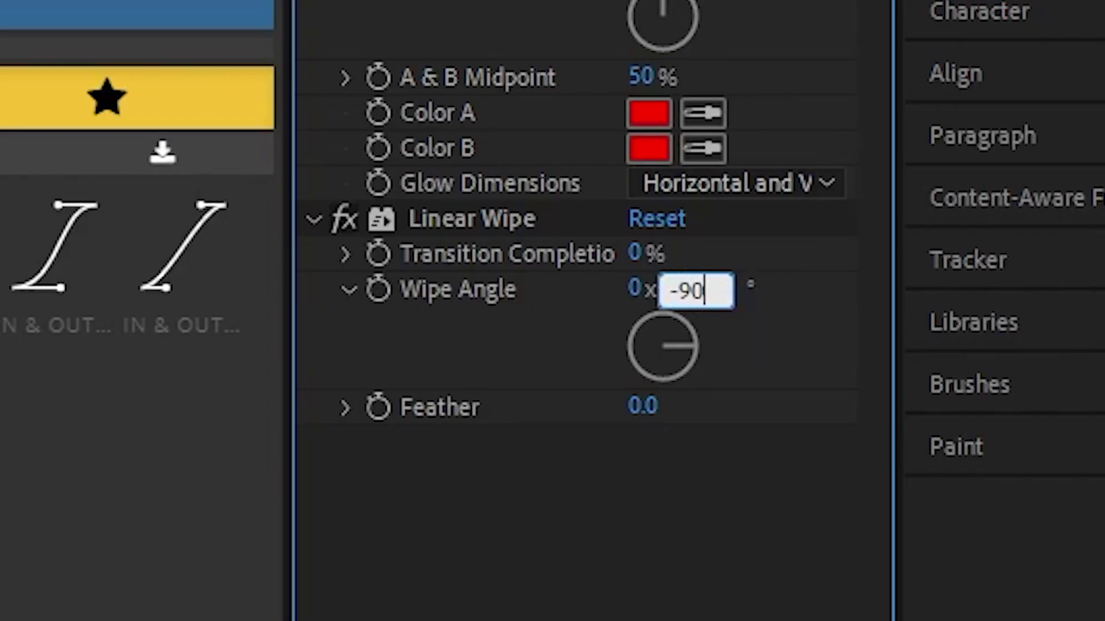
key(Return)
Step: Set the Linear Wipe's Transition Completion to 53% and keyframe it at the first frame to hide the glow
drag(635, 254, 722, 279)
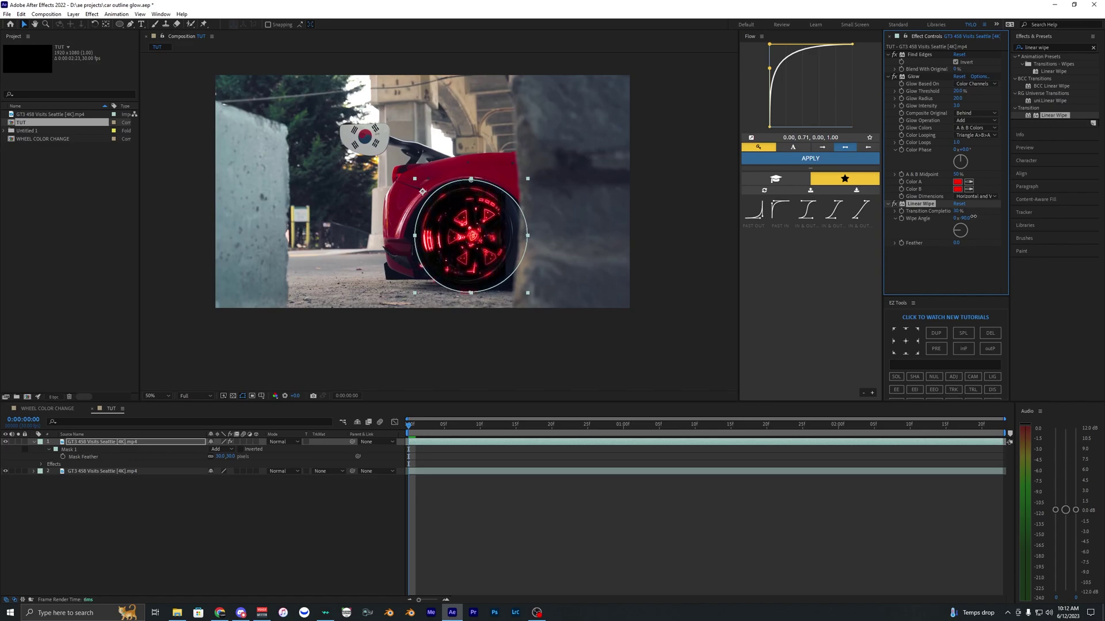
mouse_move(974, 217)
mouse_down()
mouse_move(1001, 217)
mouse_move(959, 214)
mouse_move(975, 213)
mouse_up()
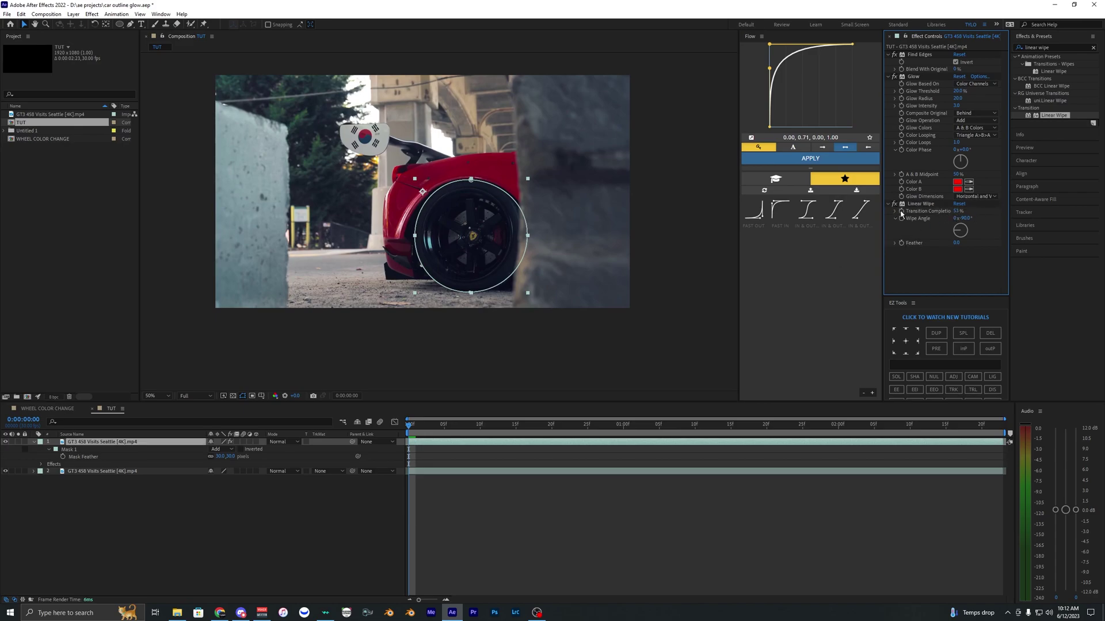
click(901, 213)
click(409, 440)
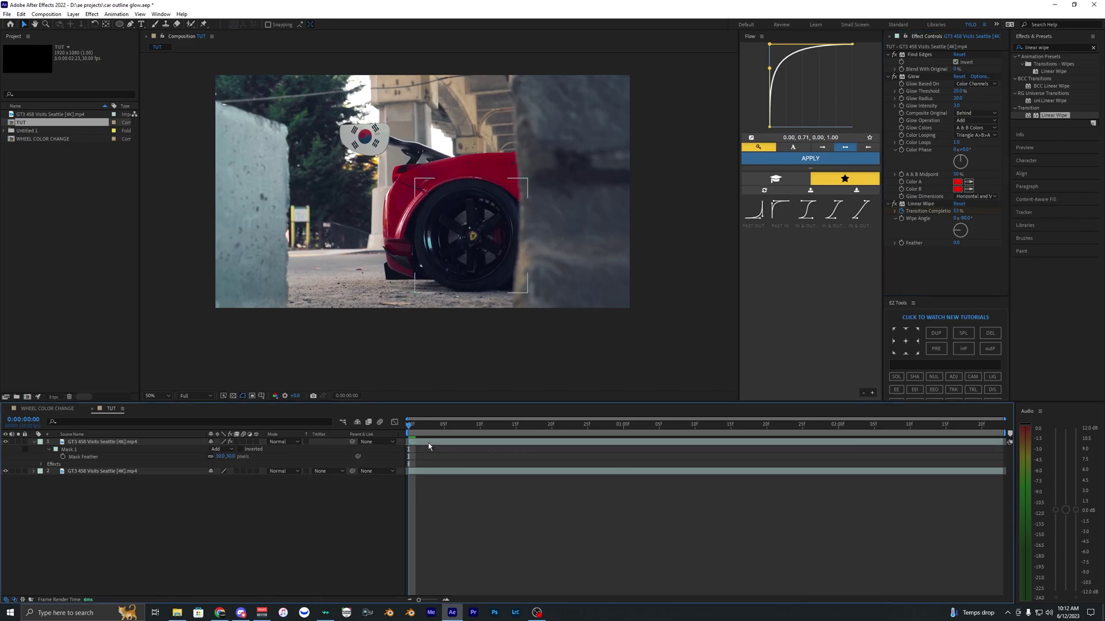
Step: At 0:00:02:08, keyframe the Linear Wipe's Transition Completion at about 26% so the glow covers the whole wheel
key(space)
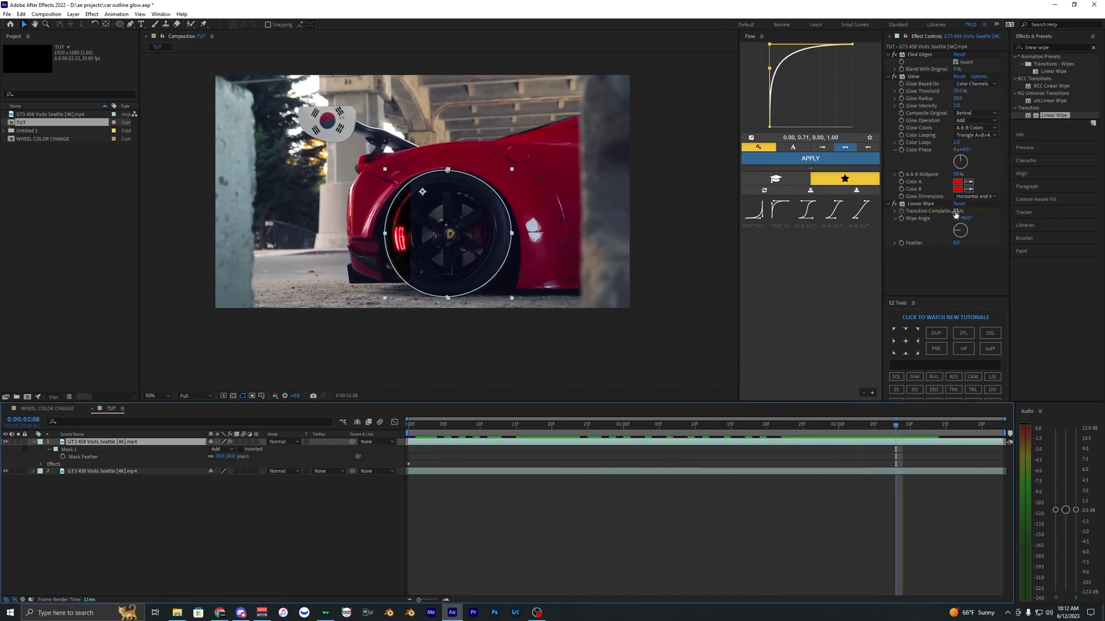
drag(955, 215, 947, 212)
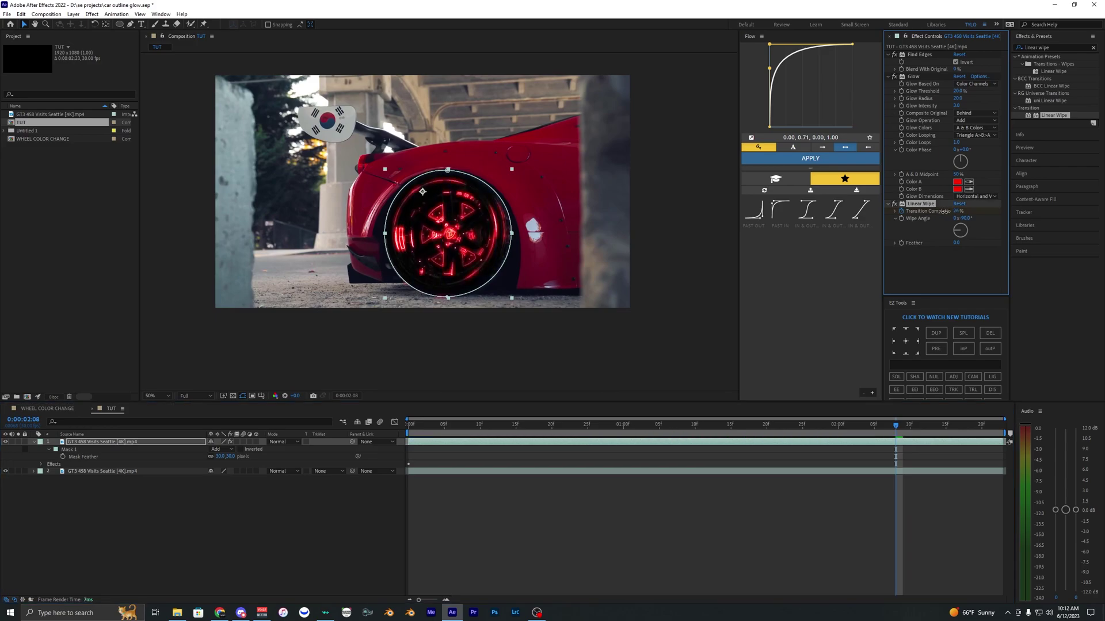
click(870, 463)
Step: Reveal the wheel layer's keyframes and apply Easy Ease to the Linear Wipe's Transition Completion keyframes
click(886, 444)
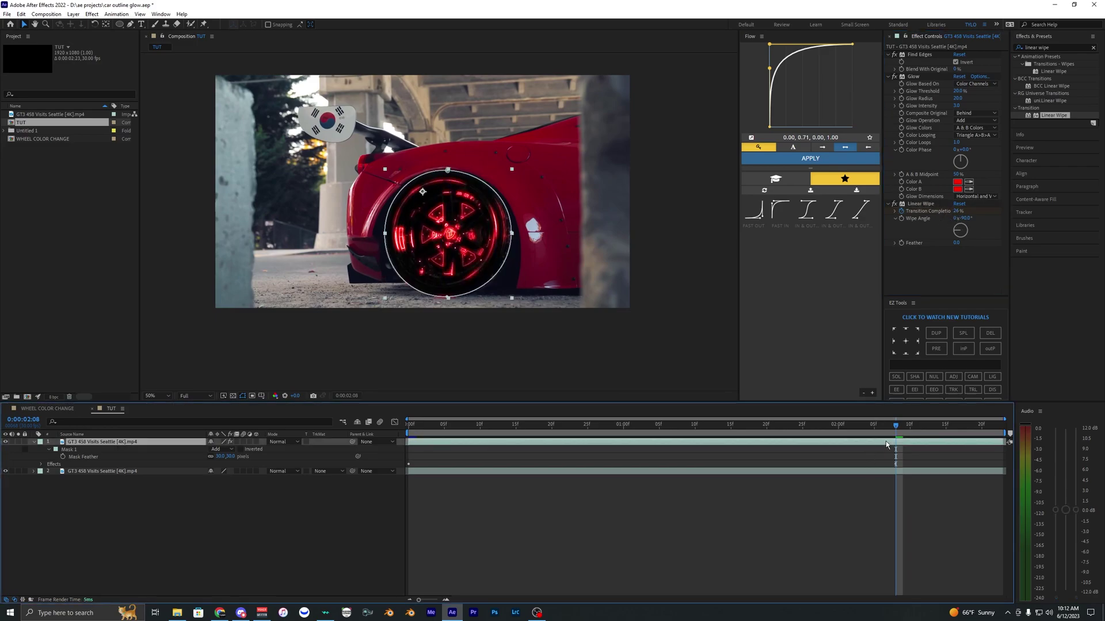
key(u)
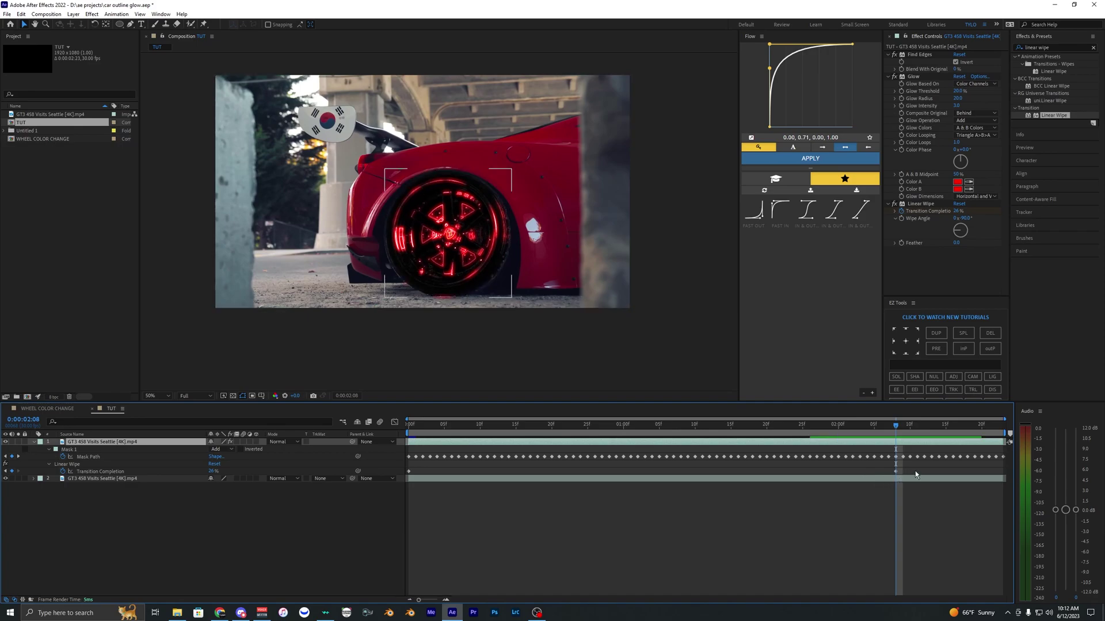
drag(915, 470, 383, 493)
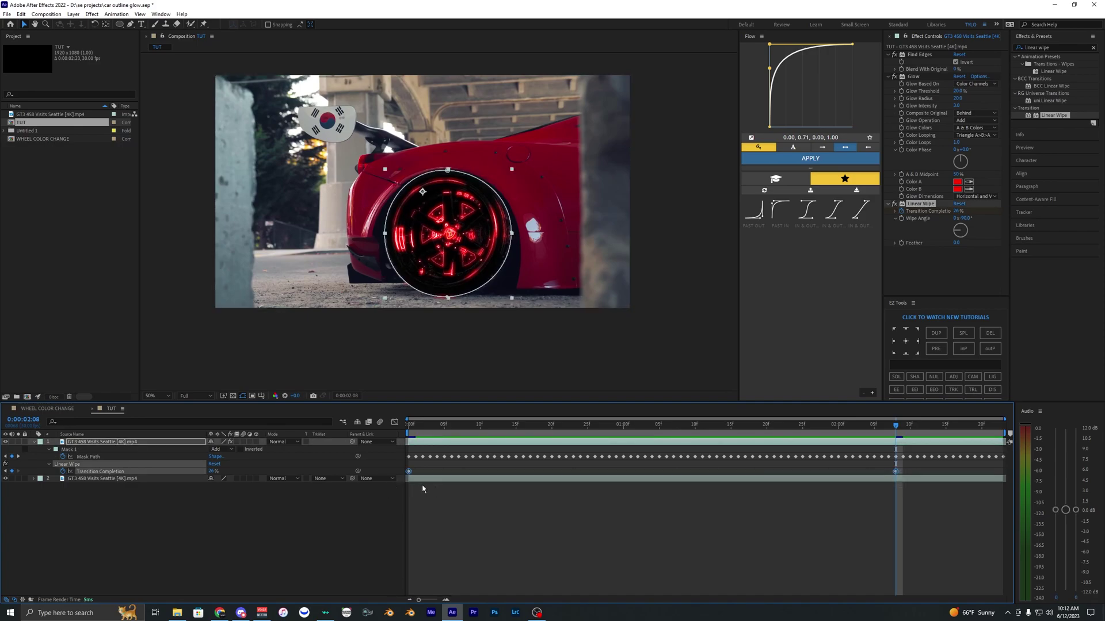
click(424, 469)
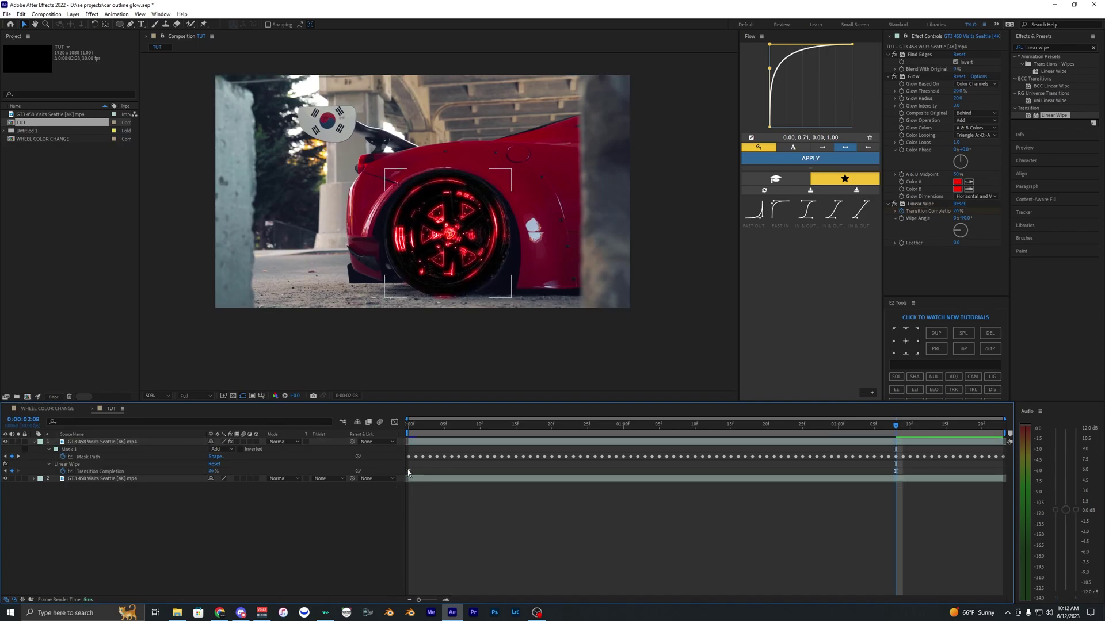
click(408, 471)
right_click(112, 364)
mouse_move(247, 356)
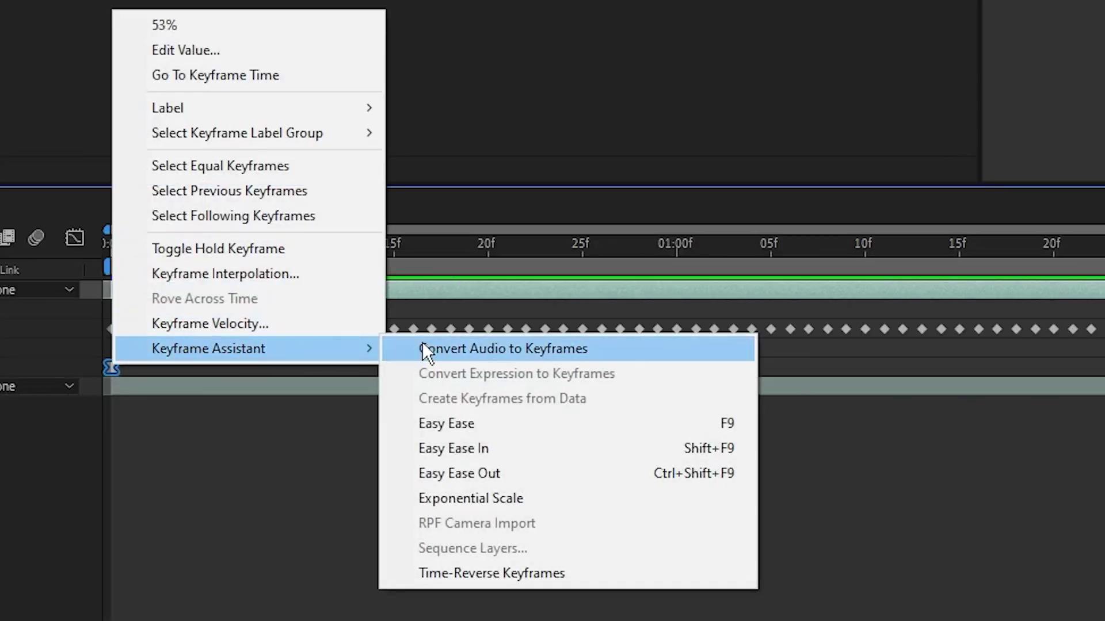
click(592, 424)
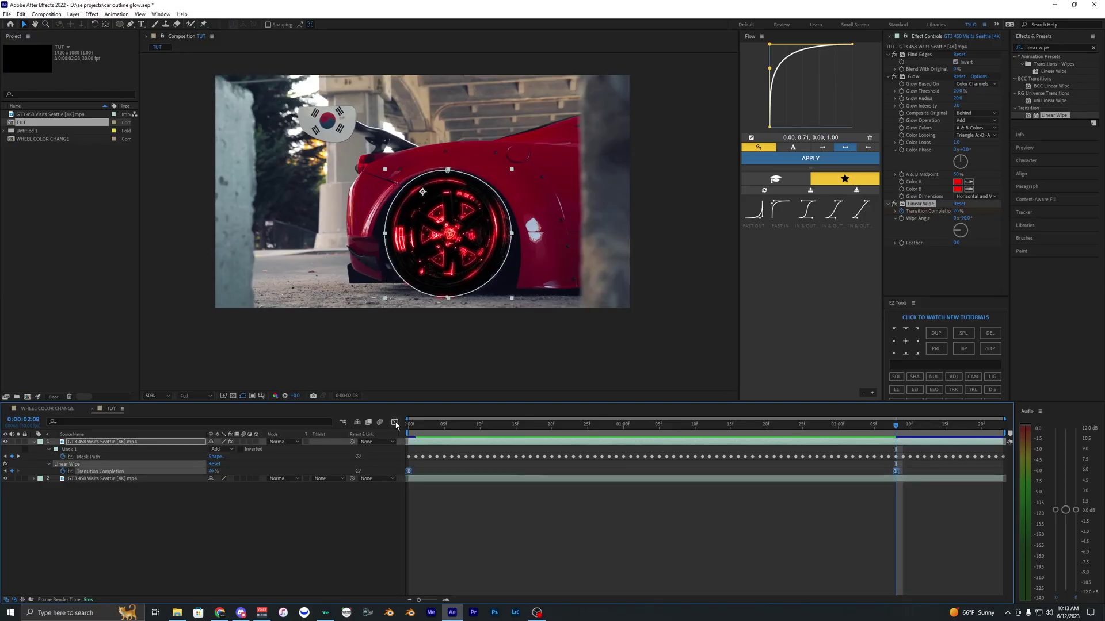
Step: Lengthen both Transition Completion keyframe handles in the value graph to form a steeper, smooth S-curve
click(394, 423)
click(409, 449)
drag(734, 573, 561, 528)
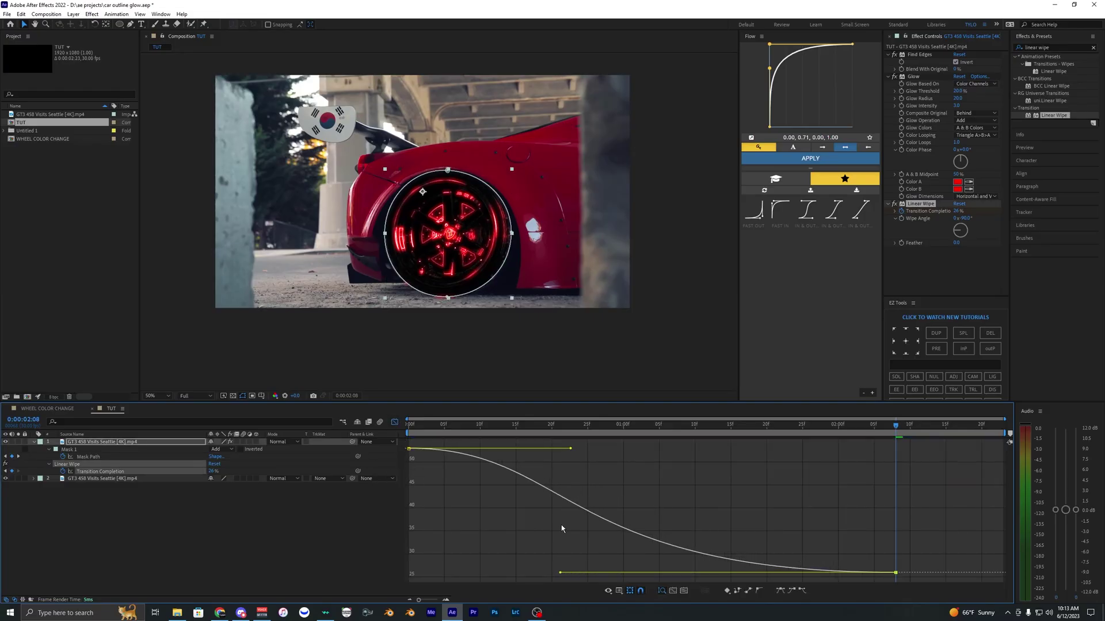
drag(571, 450, 686, 449)
Step: Preview the wipe animation from the first frame and check the wipe edge on the wheel up close
click(412, 433)
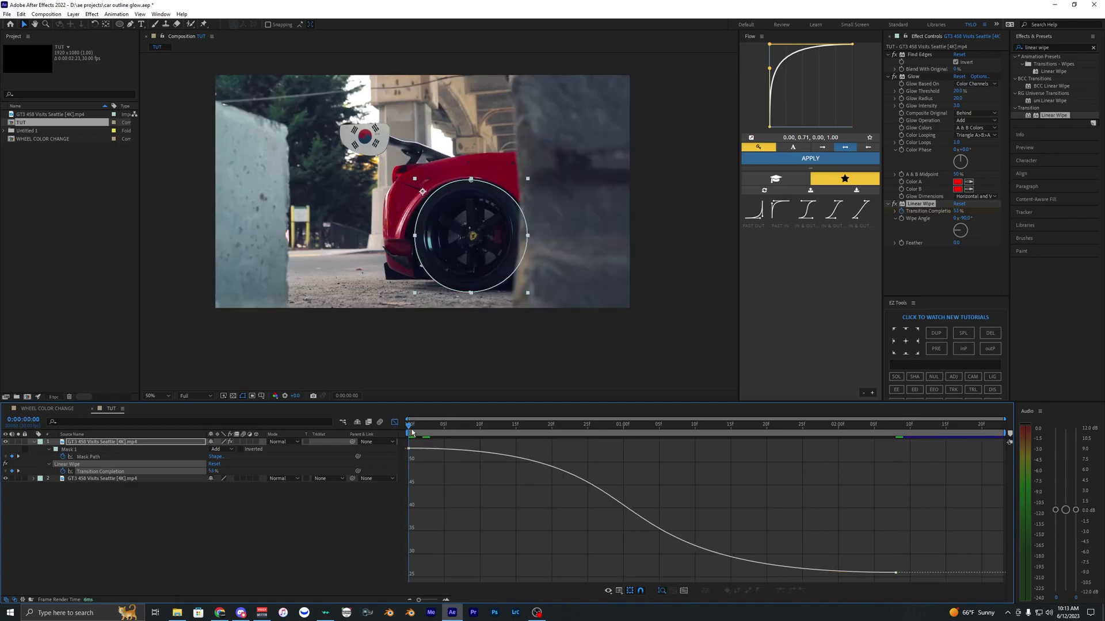
drag(459, 429, 676, 473)
key(space)
scroll(452, 257, up, 2)
key(space)
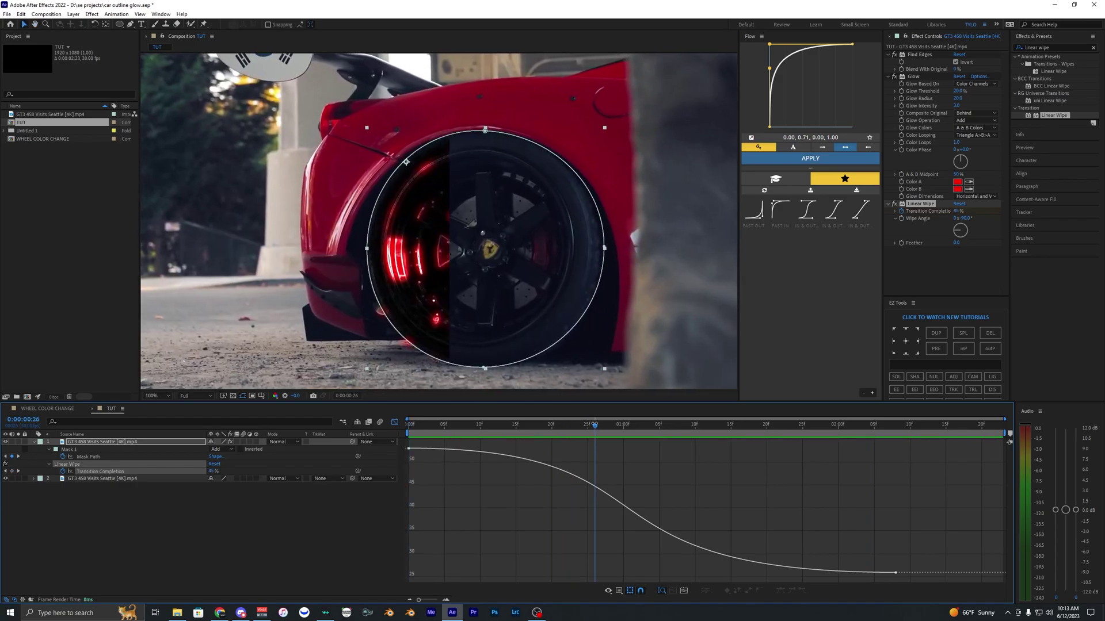
Step: Set the Linear Wipe's Feather to about 41 to soften the wipe edge, and preview the animation from the first frame
click(957, 244)
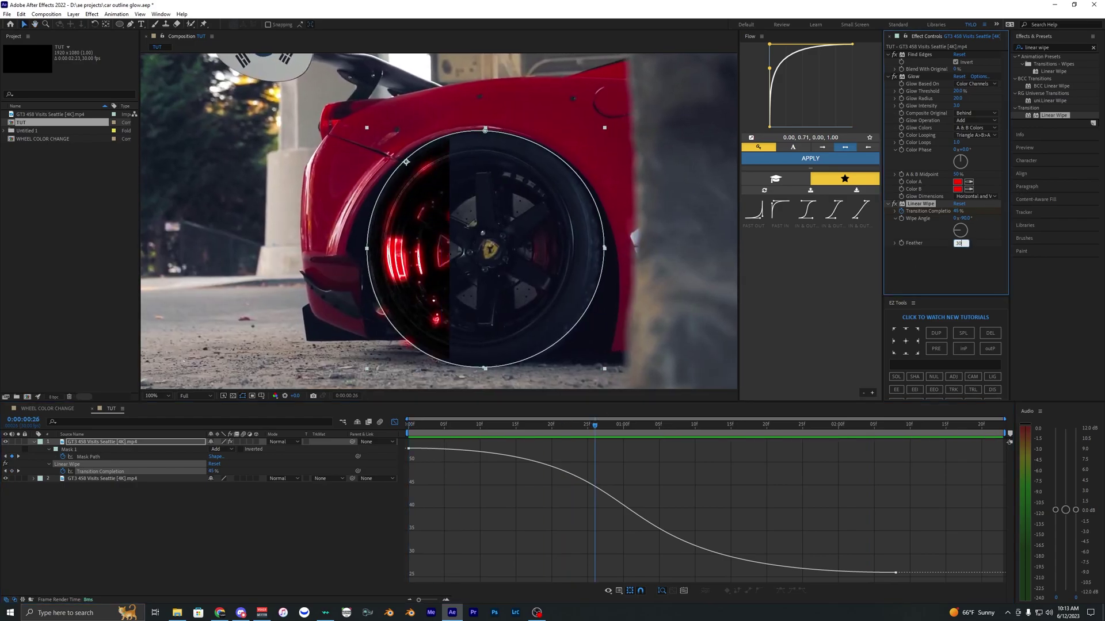
key(Return)
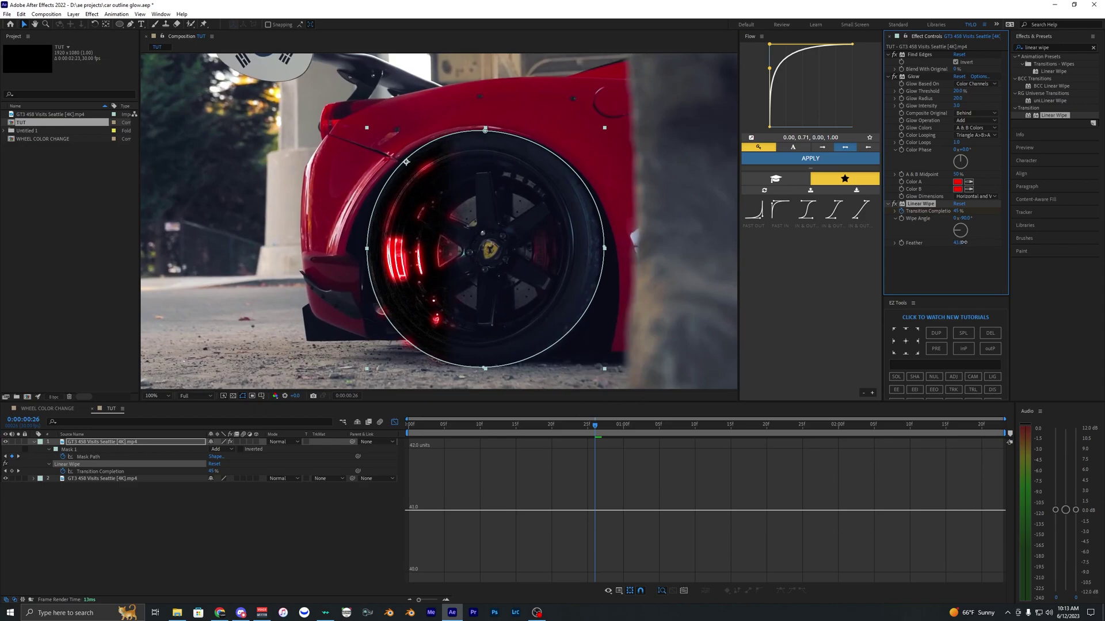
click(410, 426)
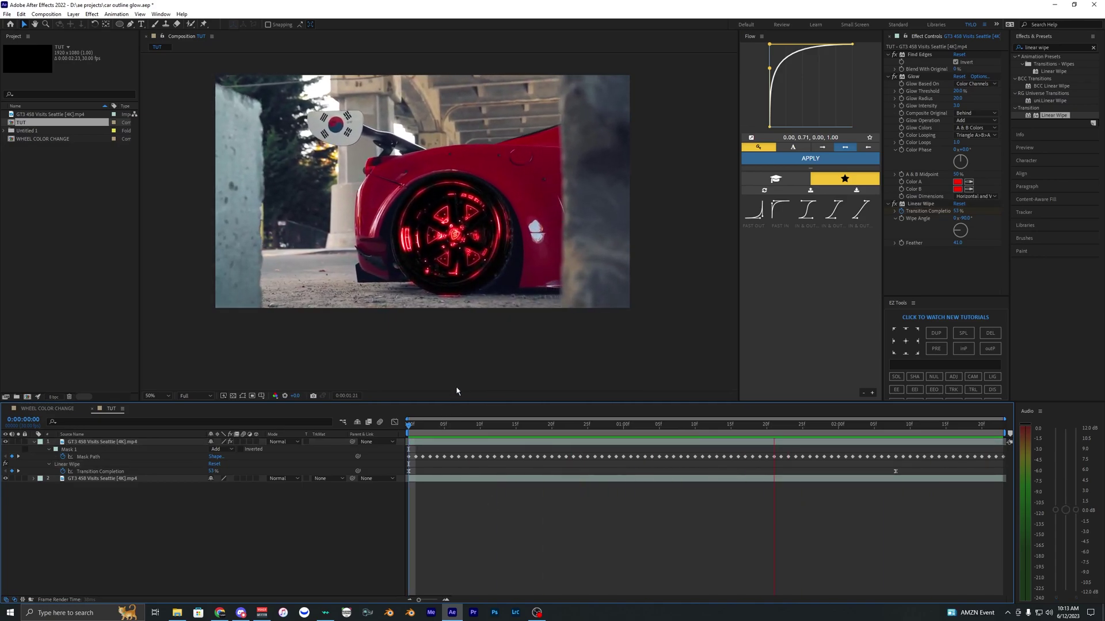
key(space)
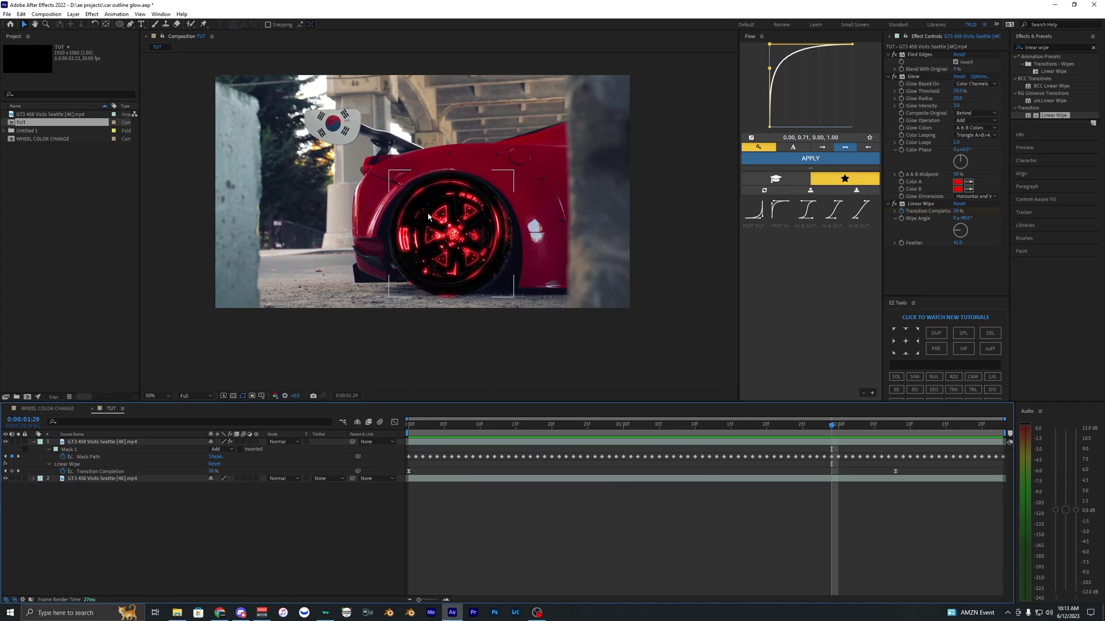
Step: Inspect the red wheel glow at 0:00:01:29 up close and return to the first frame of the composition
scroll(428, 216, up, 2)
scroll(461, 219, down, 4)
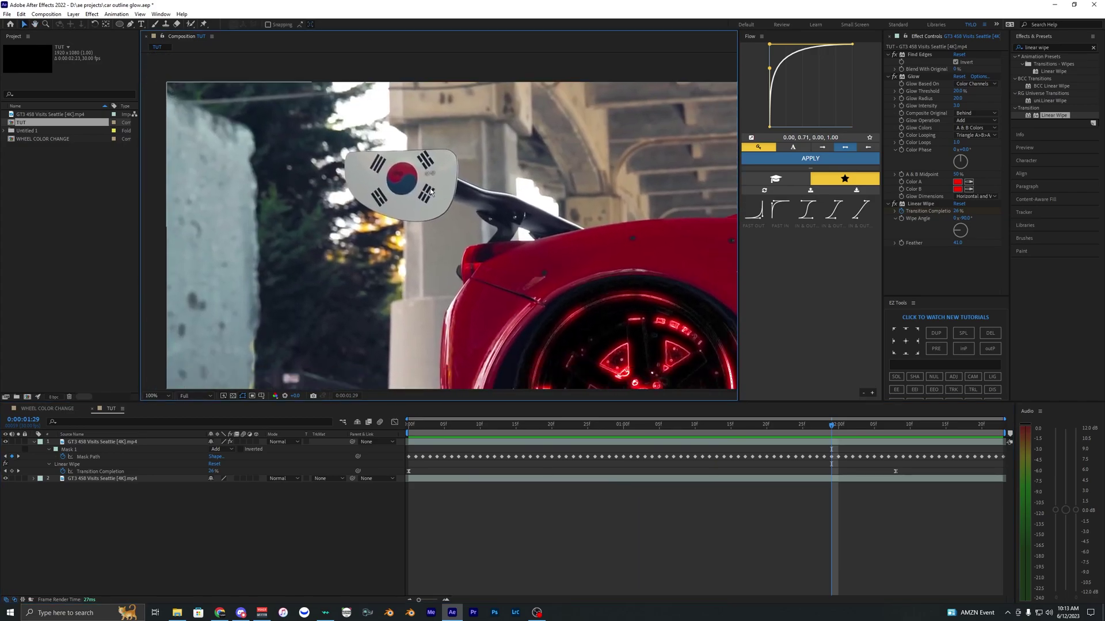
scroll(504, 263, up, 2)
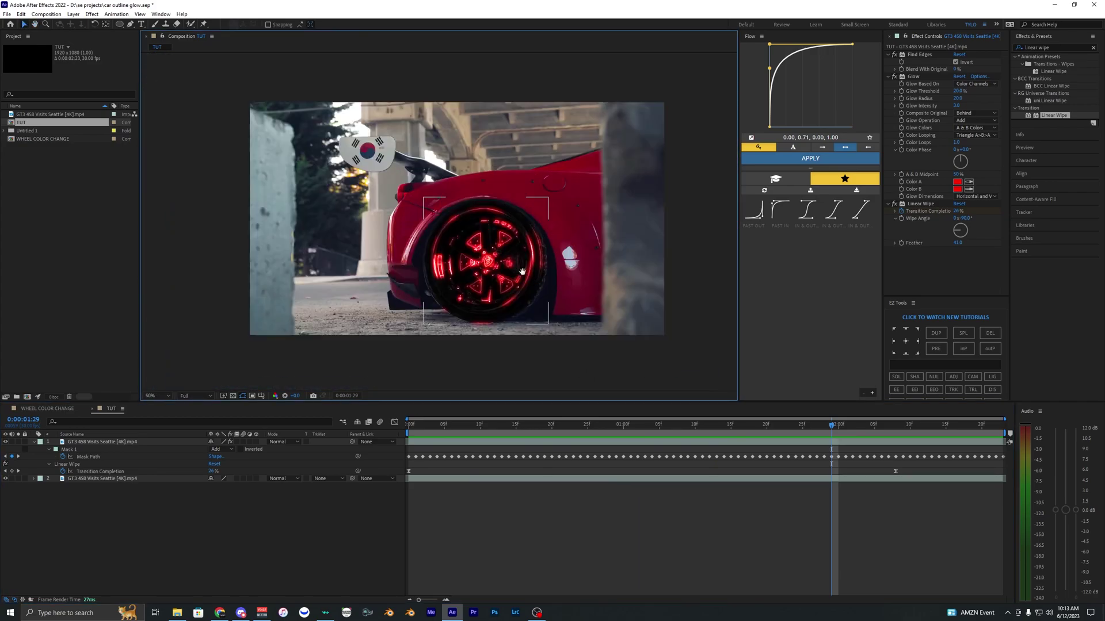
drag(421, 422, 409, 424)
click(463, 473)
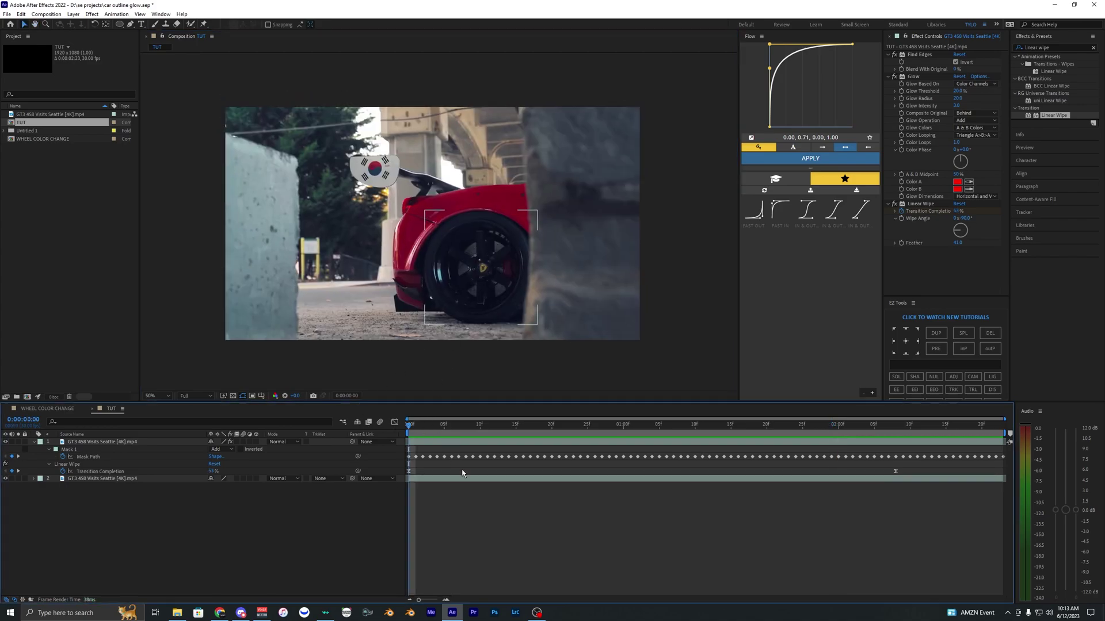
click(453, 443)
click(445, 474)
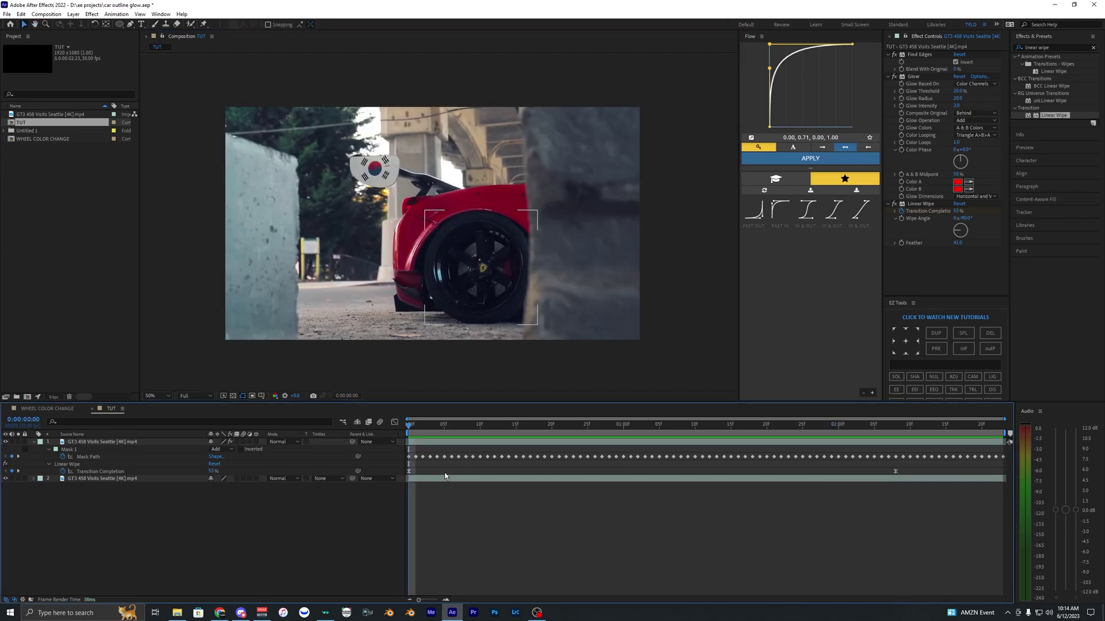